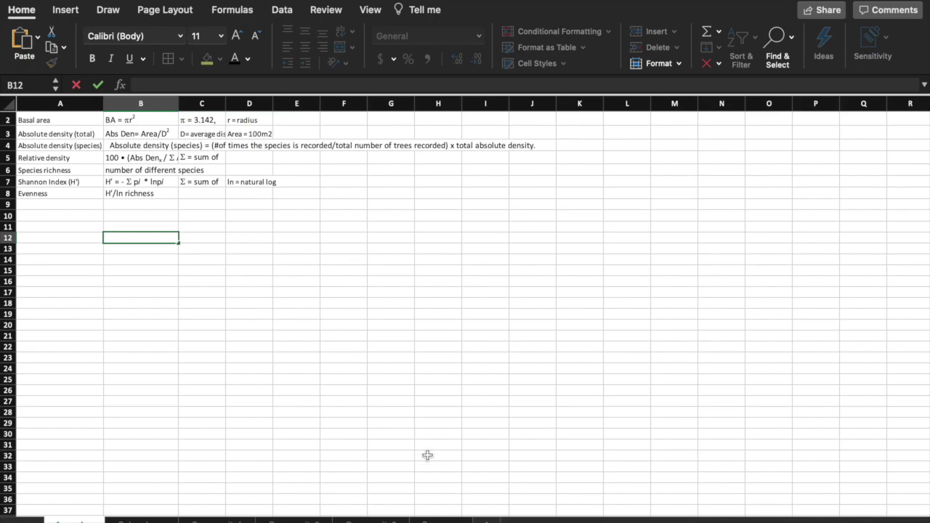
- Examine the tree data sheet, the basal area formula with its radius term on the formulas sheet, and the DBH column
left_click(70, 519)
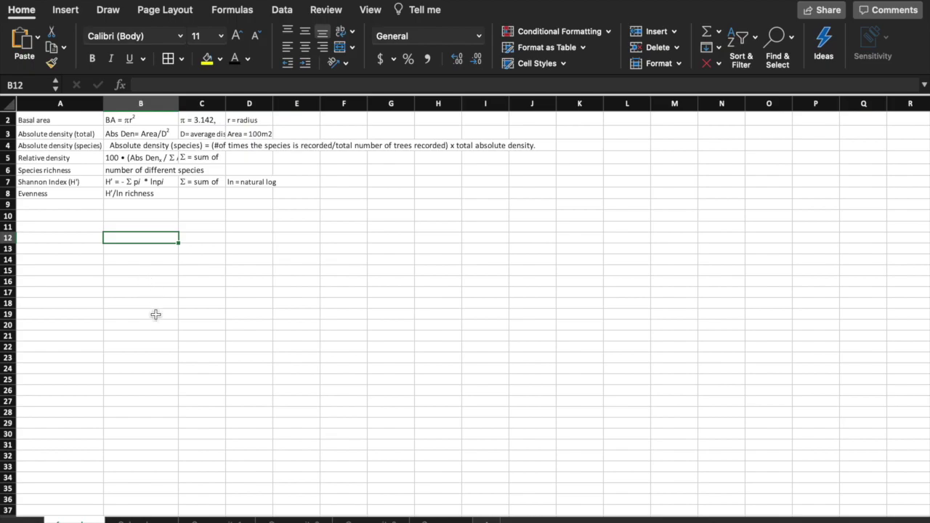
left_click(140, 521)
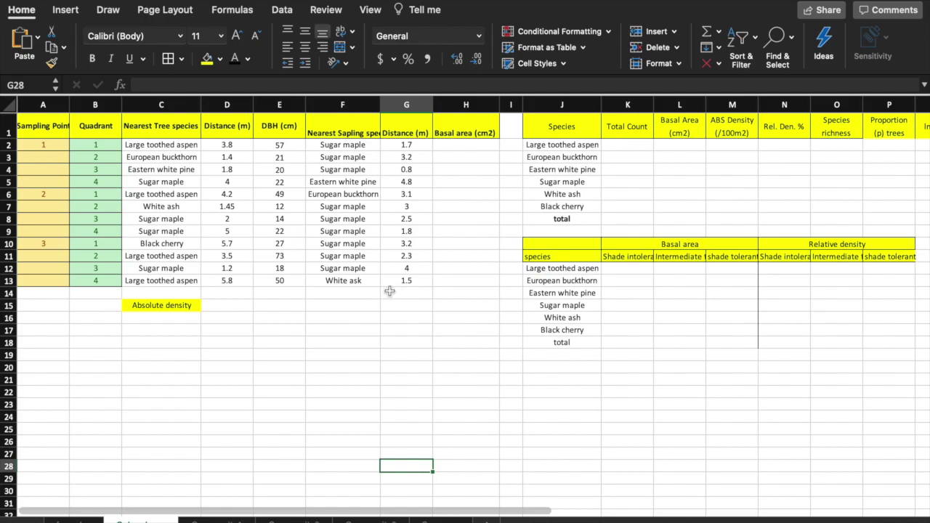
left_click(69, 521)
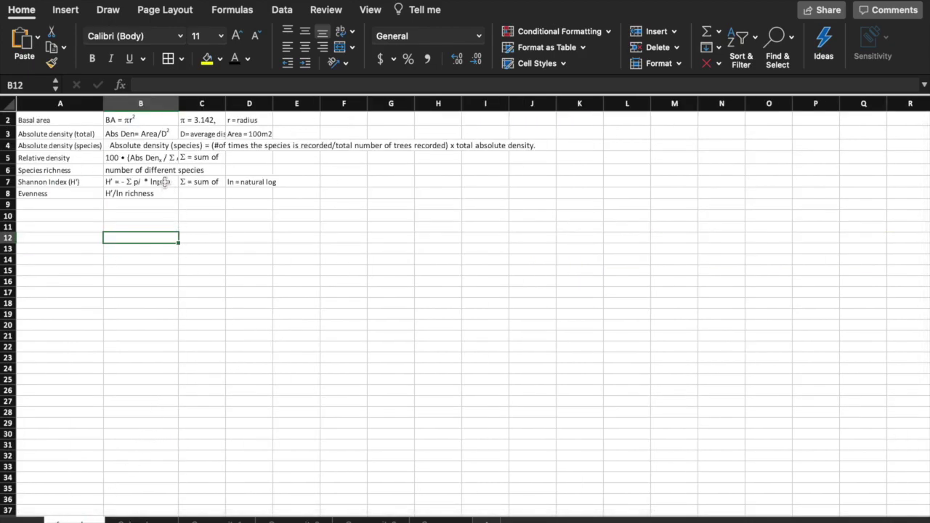
left_click(90, 121)
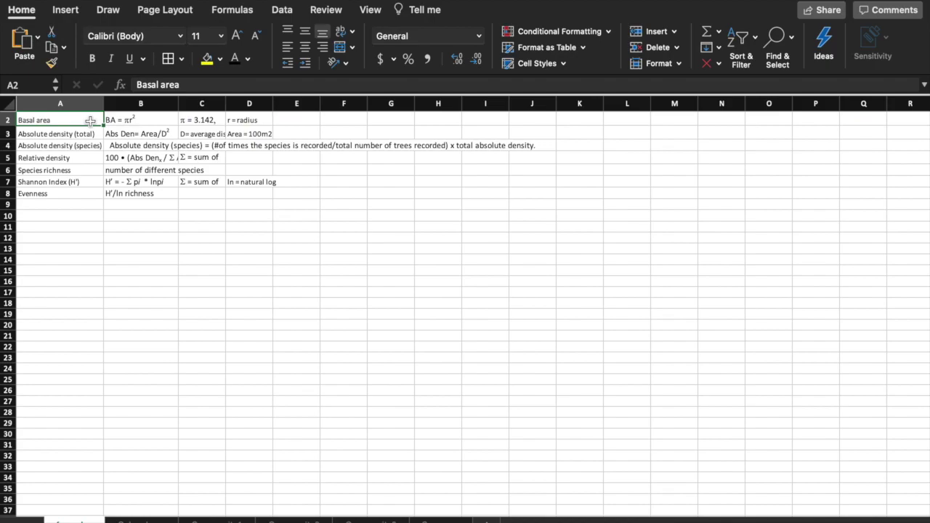
key("Right")
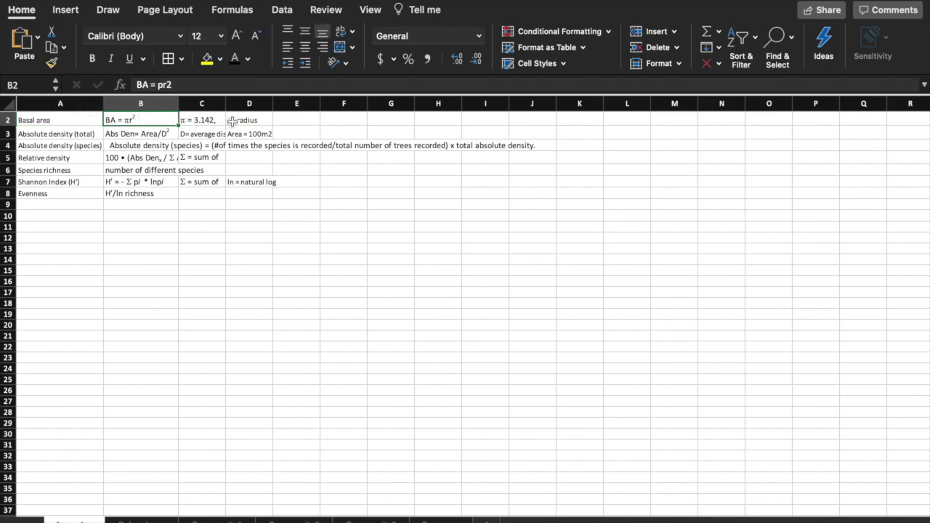
left_click(262, 122)
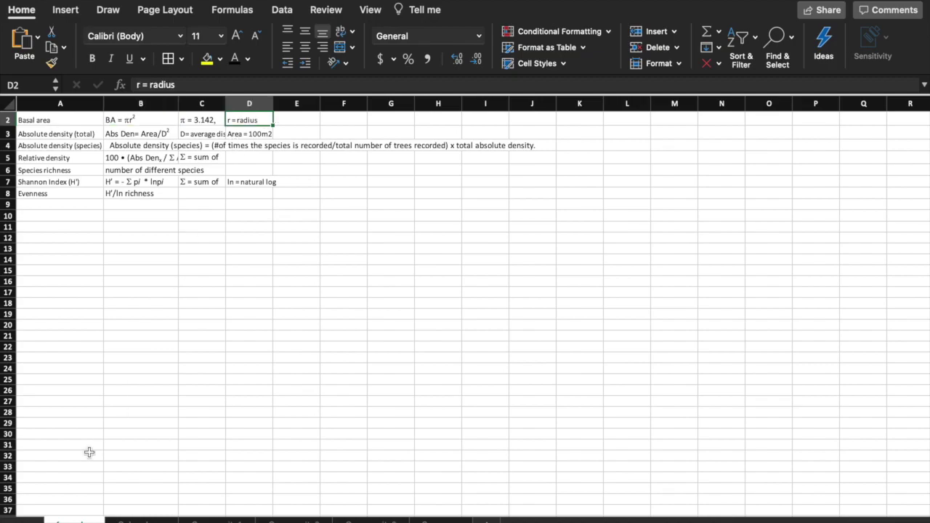
left_click(134, 521)
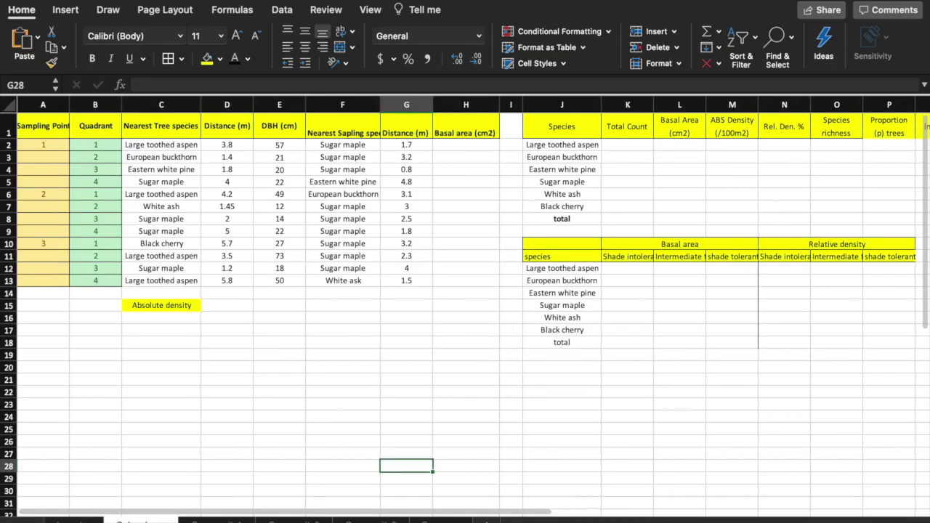
left_click(266, 134)
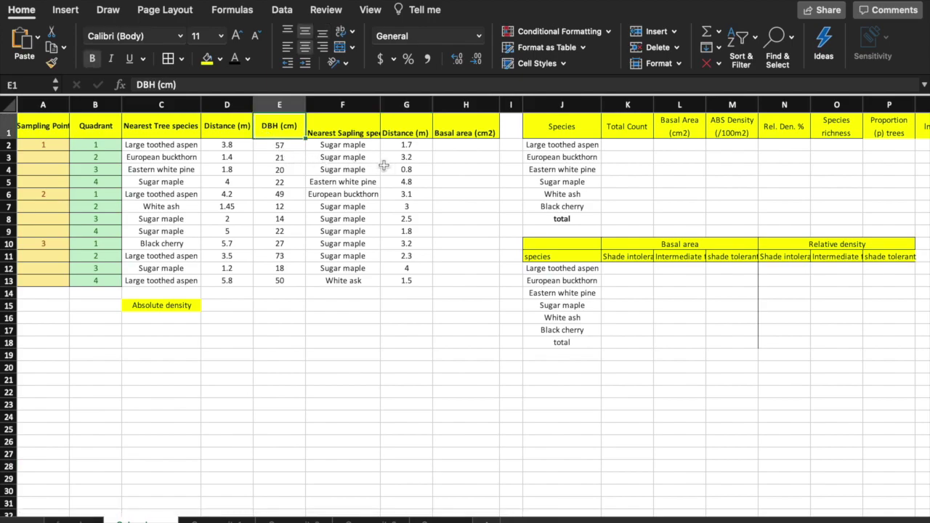
- Calculate the first tree's basal area in H2 with the formula =3.142*(E2/2)^2
left_click(442, 148)
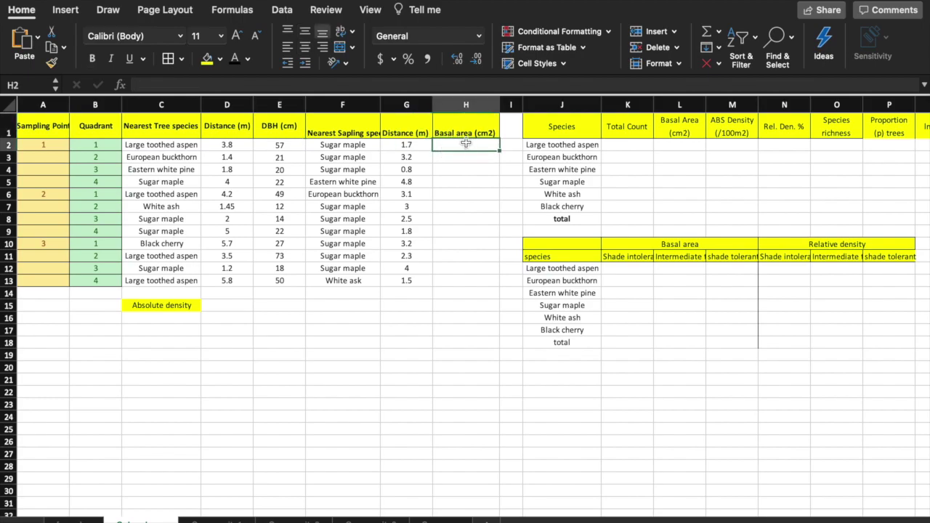
type("=3.14")
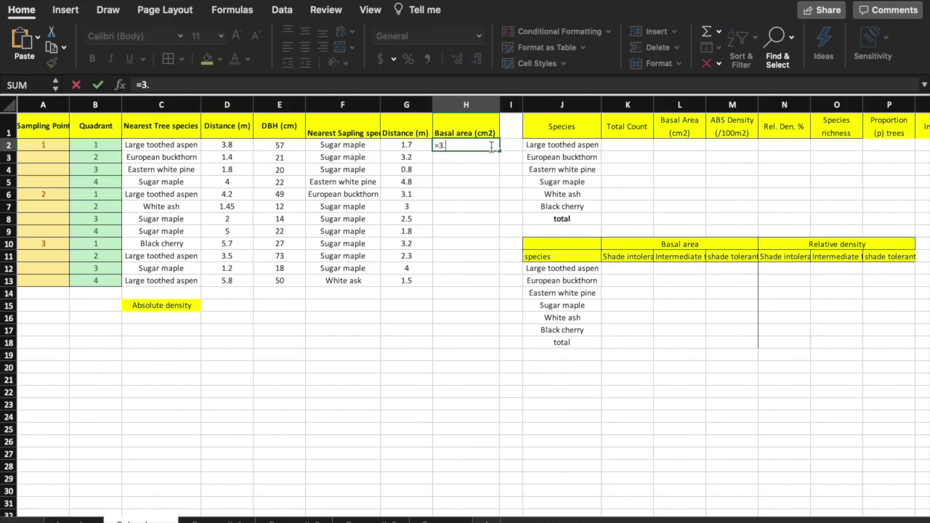
type("2*(")
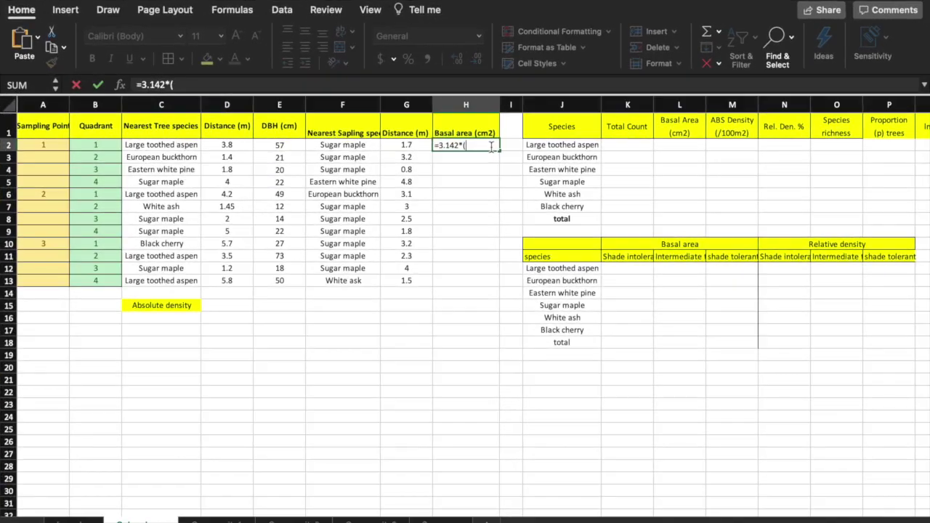
type("e2")
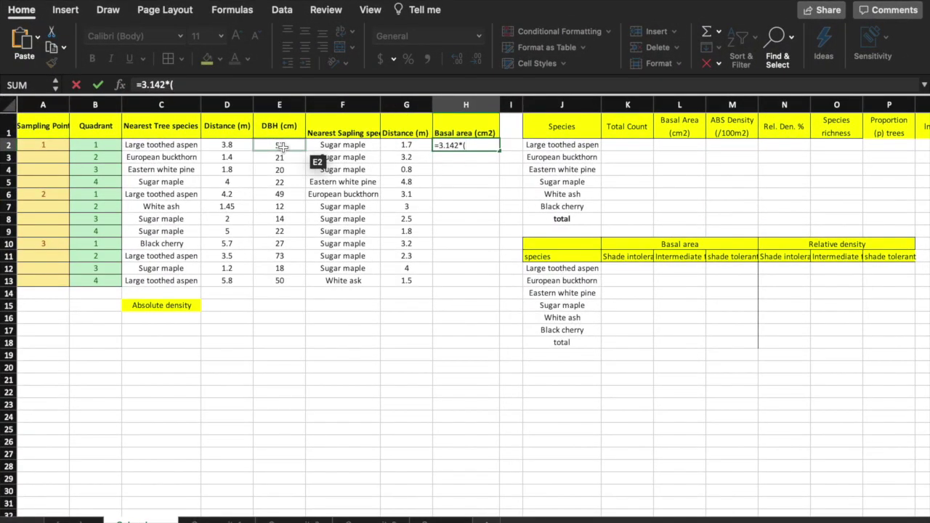
left_click(281, 146)
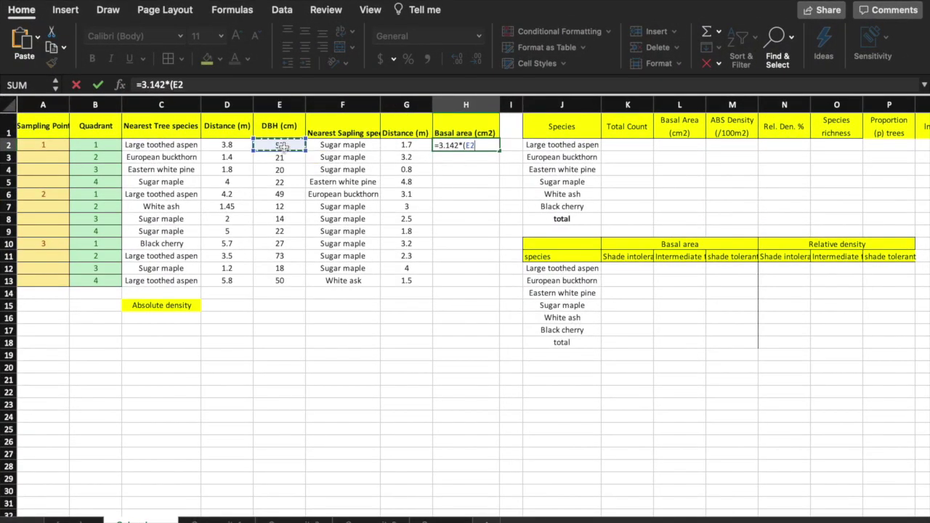
type("/2)")
type("^2")
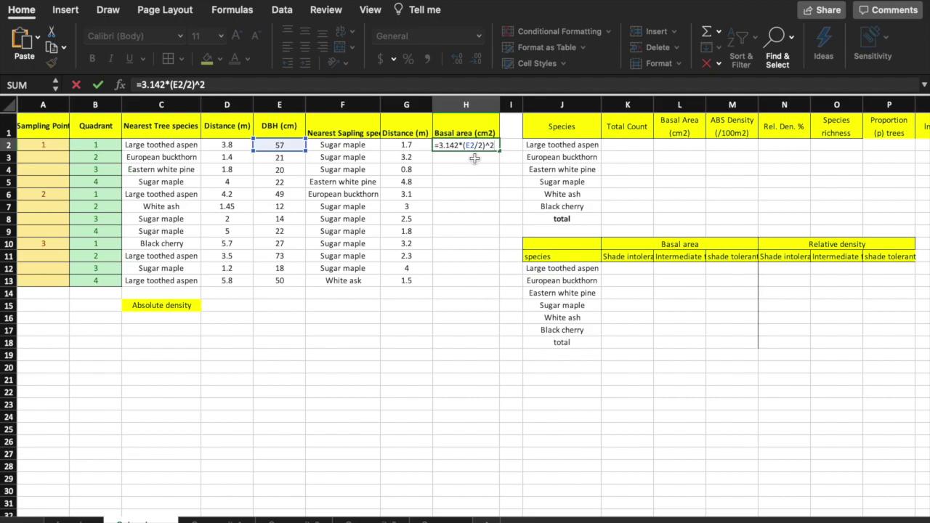
key("Return")
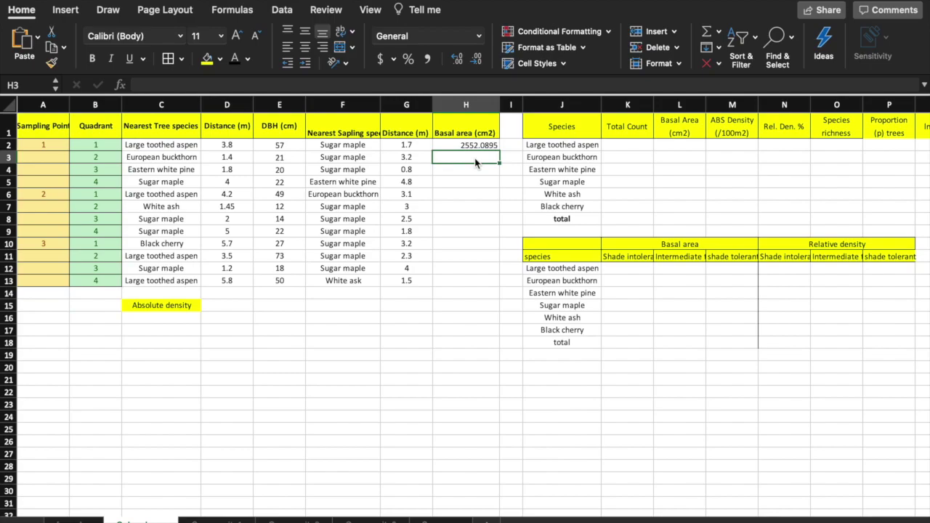
- Fill the basal area formula from H2 down through H13 for all recorded trees
left_click(467, 182)
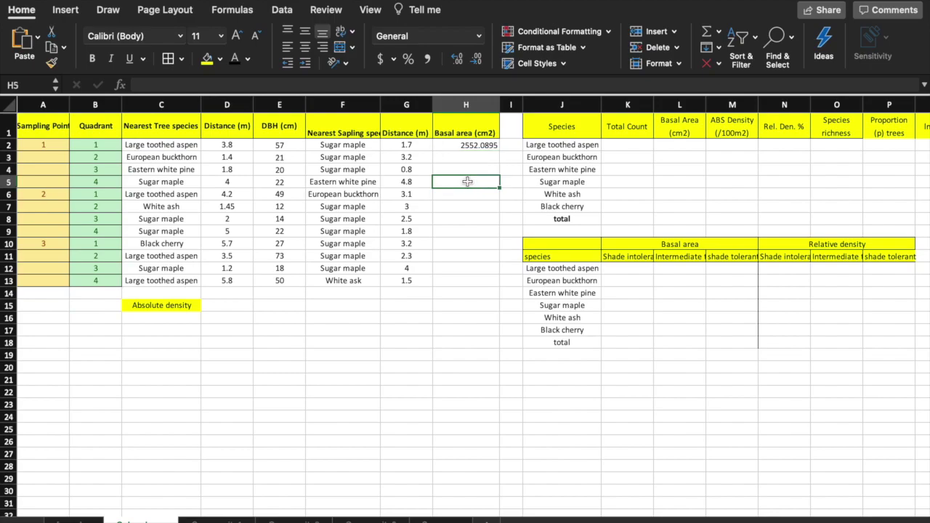
left_click(479, 146)
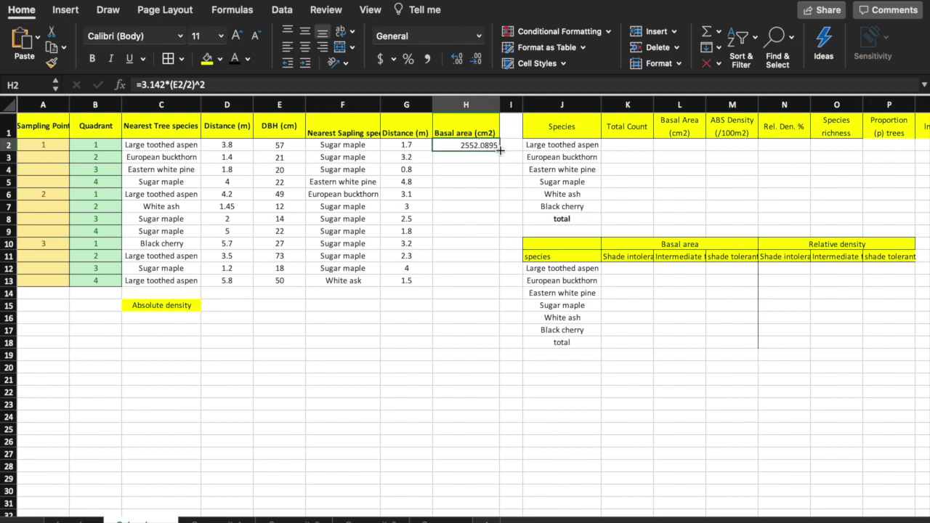
left_click_drag(500, 149, 500, 285)
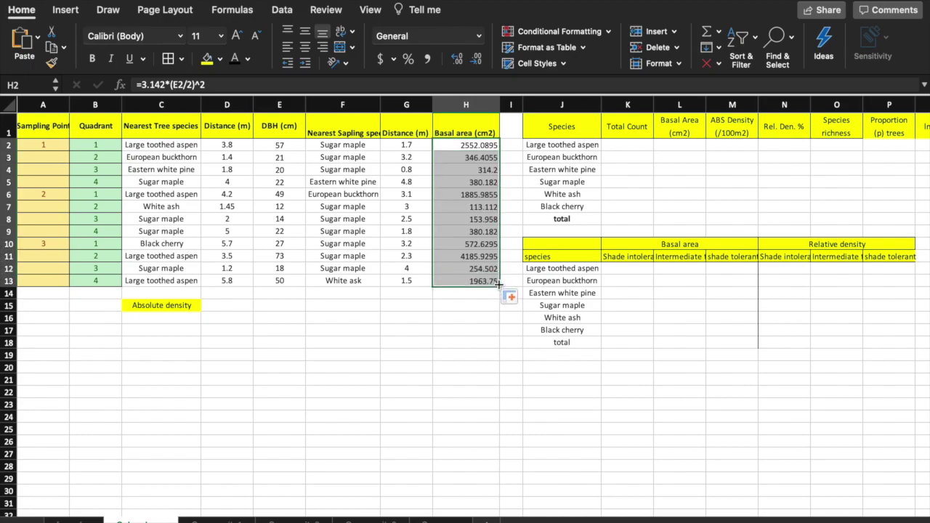
- Total the basal areas in H14 with a SUM formula over H2:H13
left_click(438, 294)
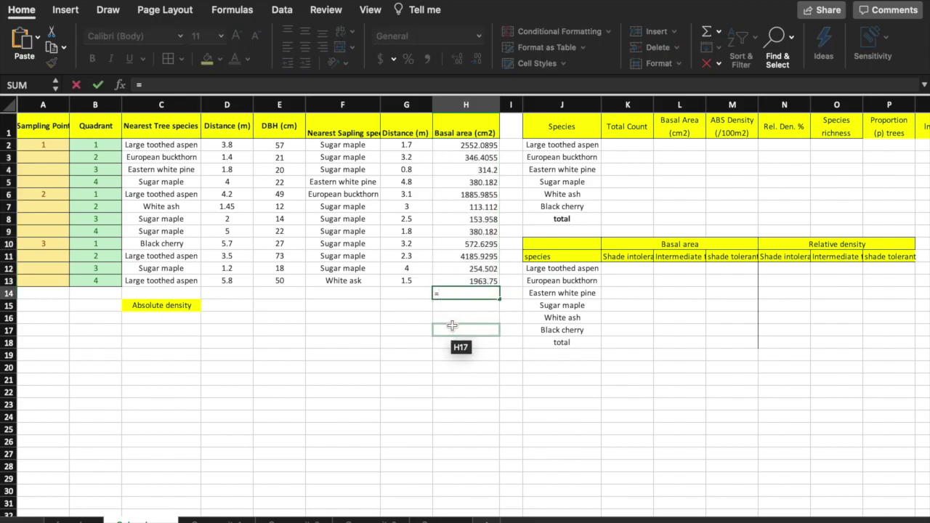
left_click_drag(466, 145, 431, 290)
left_click(437, 293)
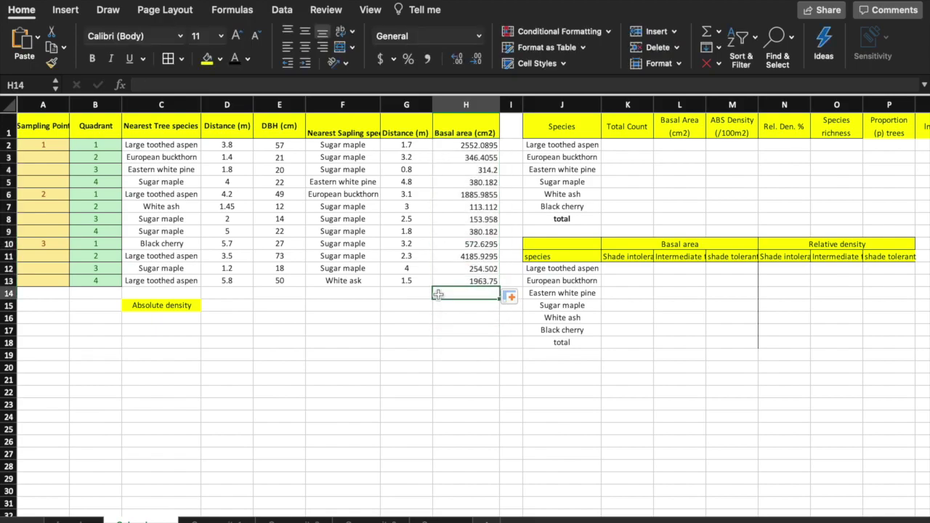
type("=")
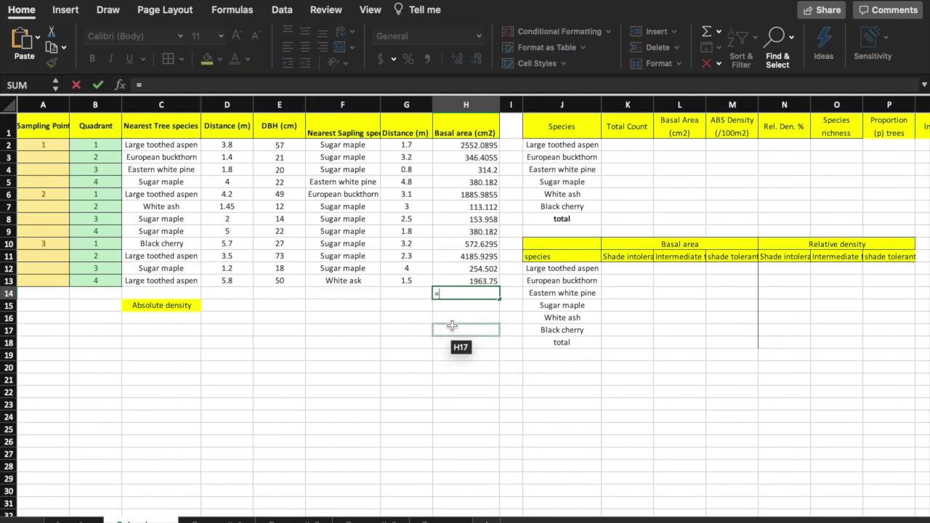
type("sum")
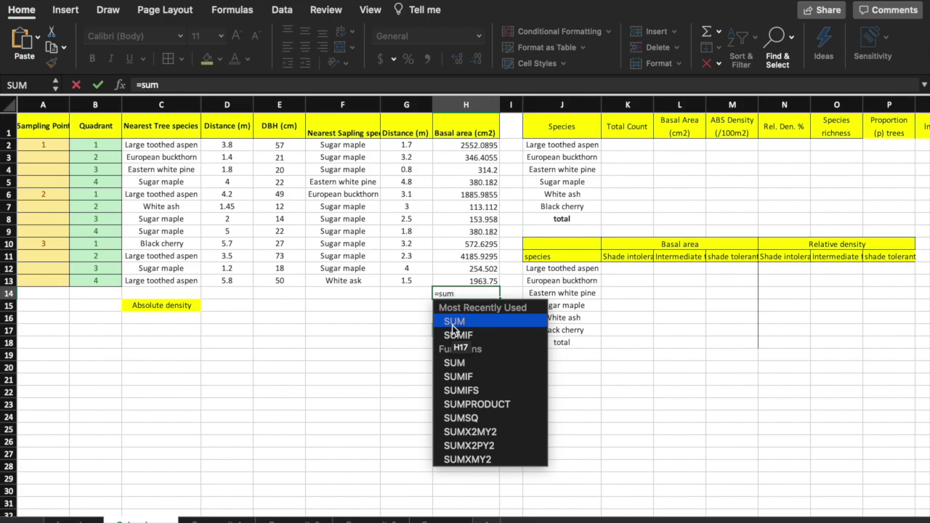
type("(")
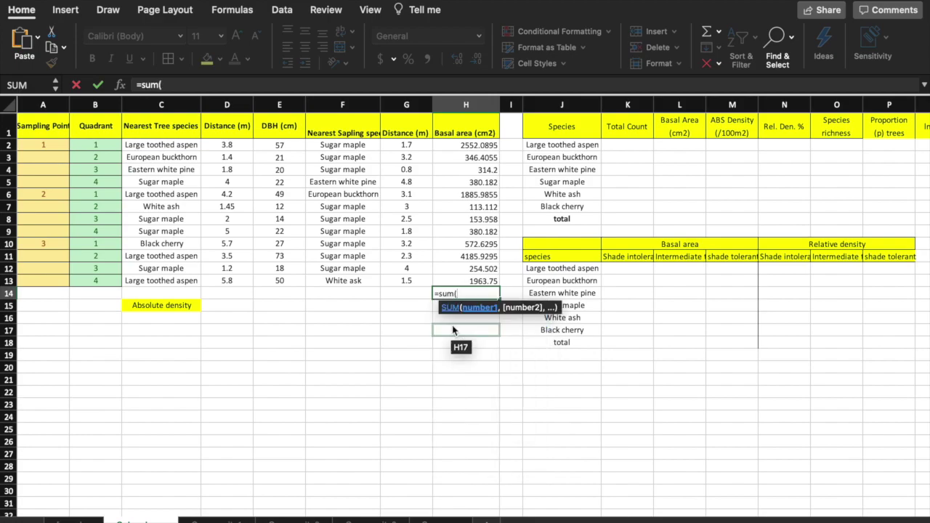
type("H2")
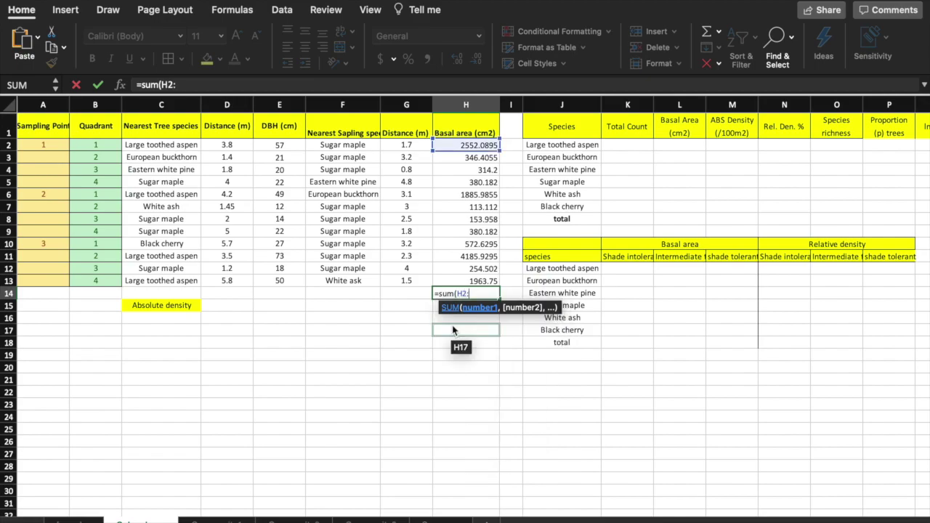
type(":H13")
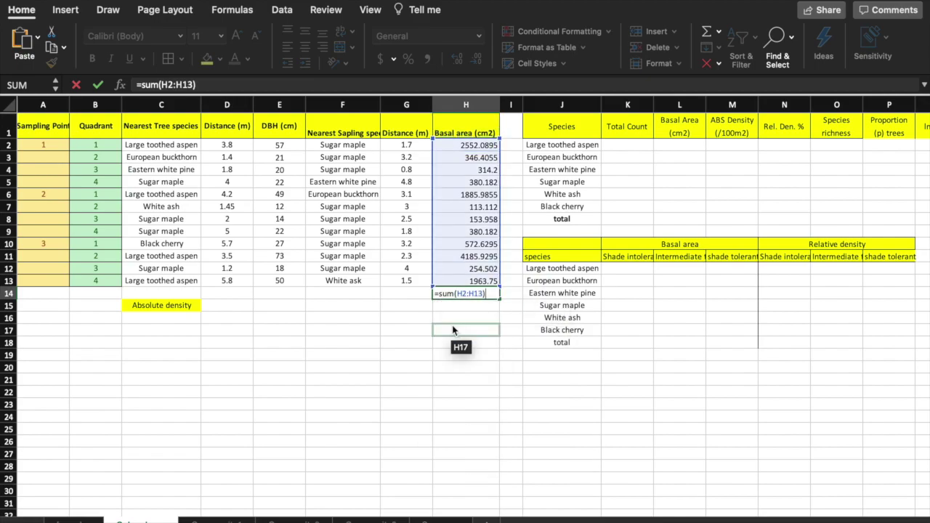
key("BackSpace")
key("BackSpace")
key("BackSpace")
key("BackSpace")
left_click_drag(468, 144, 485, 283)
type(")")
key("Return")
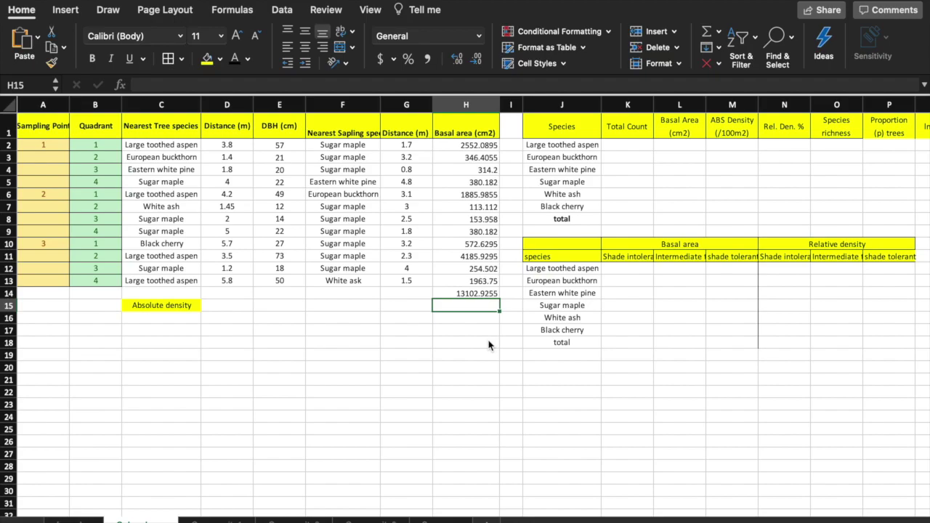
- Examine the total absolute density formula on the formulas sheet, including its area and average distance terms
left_click(69, 520)
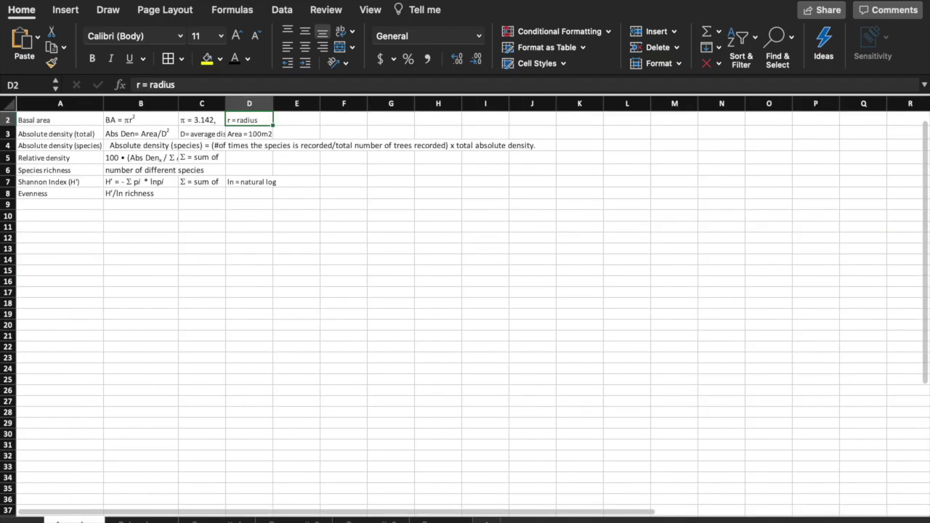
left_click(55, 133)
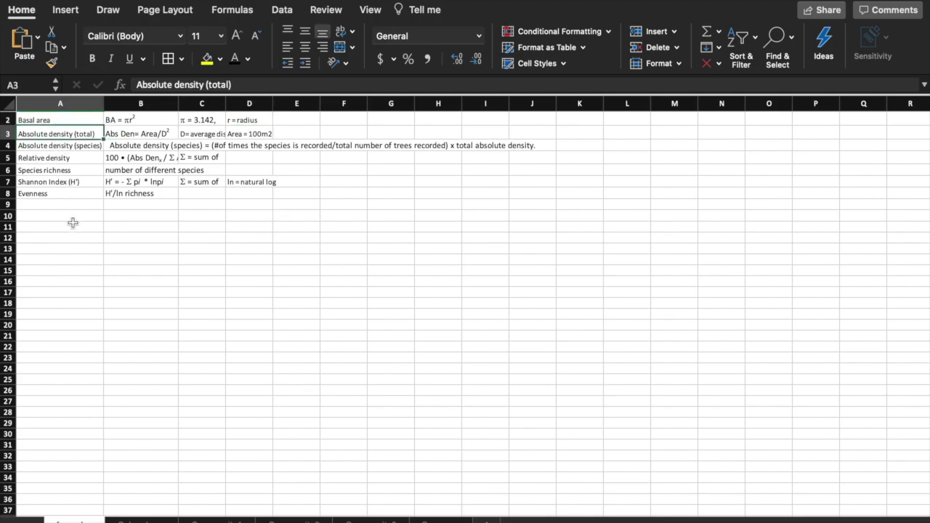
left_click(236, 135)
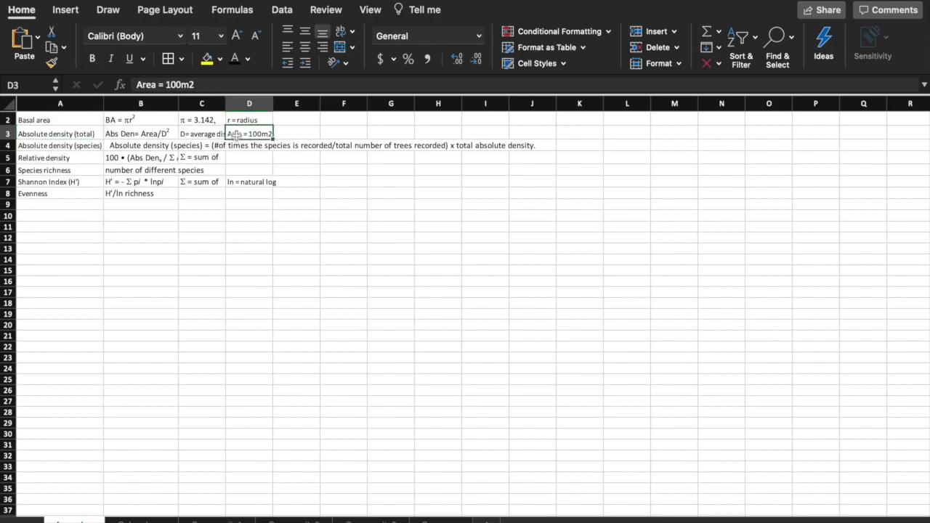
left_click(214, 134)
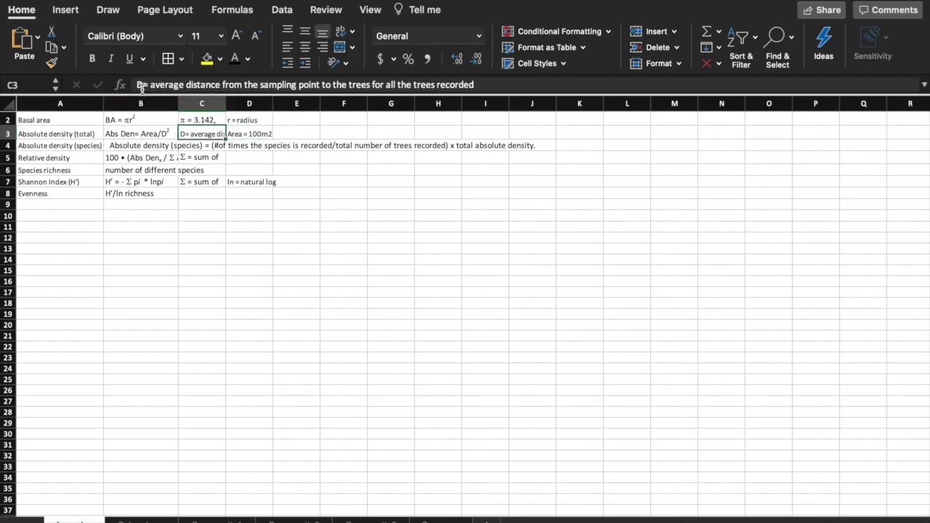
left_click_drag(139, 84, 480, 85)
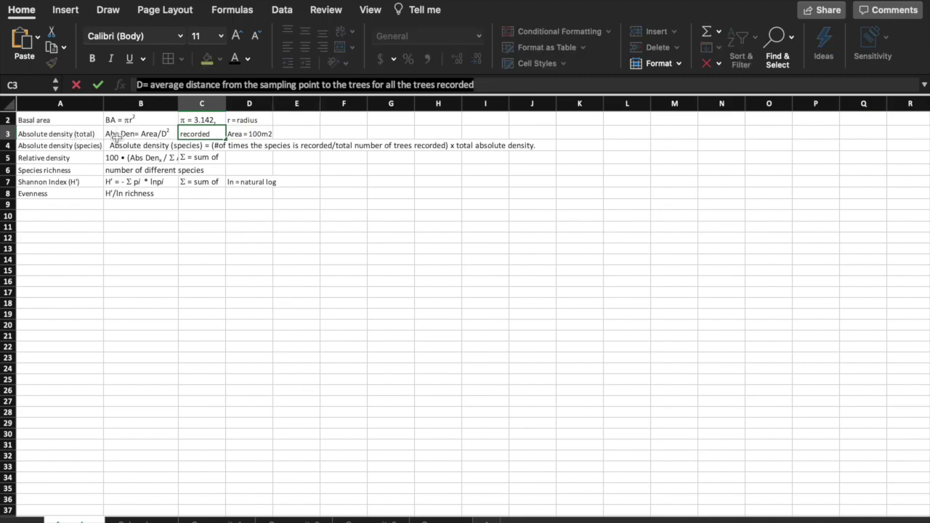
left_click(138, 521)
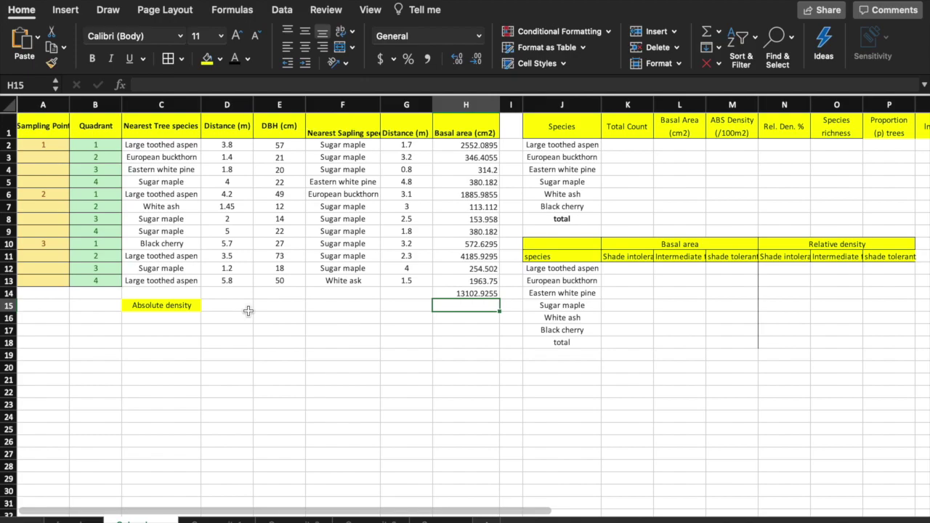
- Calculate the average tree distance in D14 with an AVERAGE formula over D2:D13
left_click(223, 291)
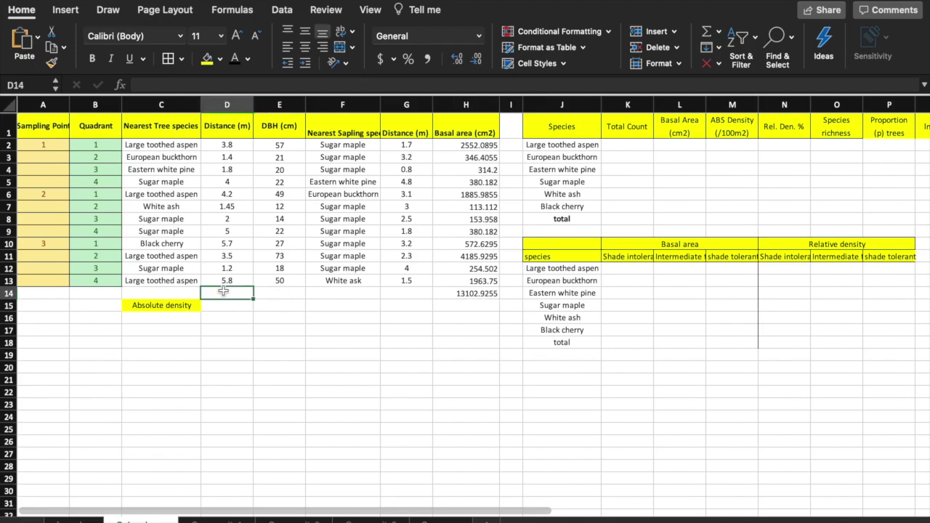
type("=average(")
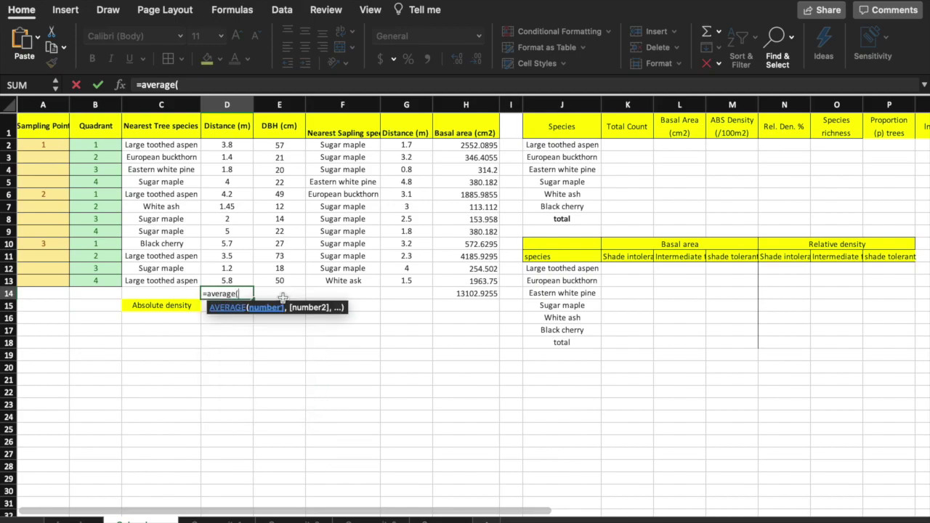
left_click_drag(229, 146, 235, 281)
type(")")
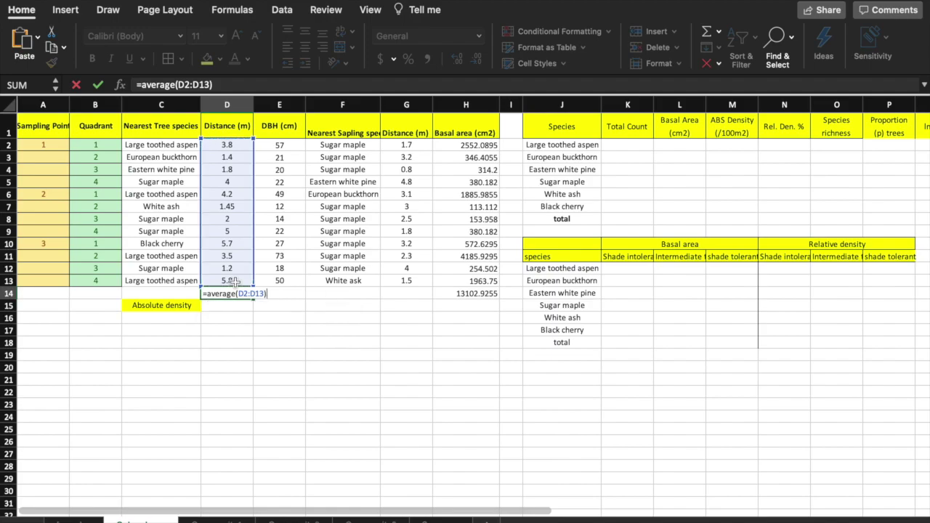
key("Return")
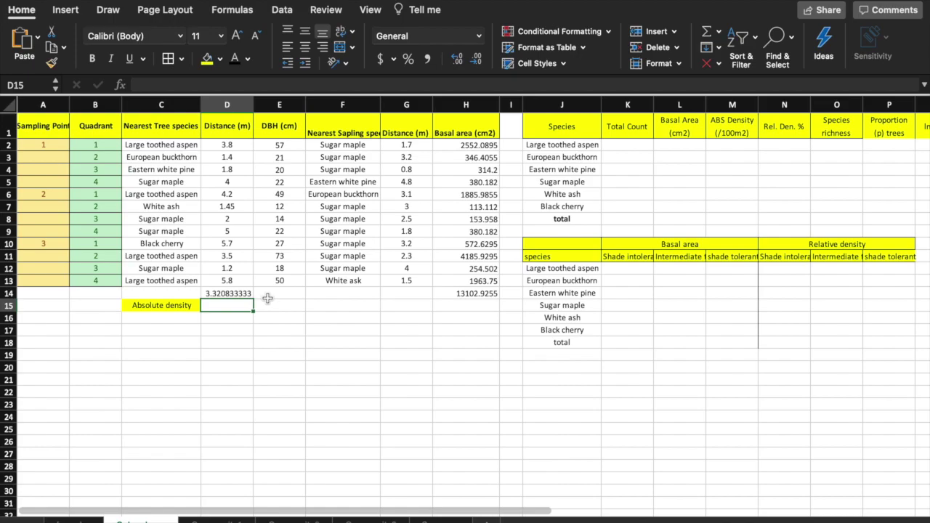
- Calculate the total absolute density in D15 with the formula =100/D14^2
type("=10")
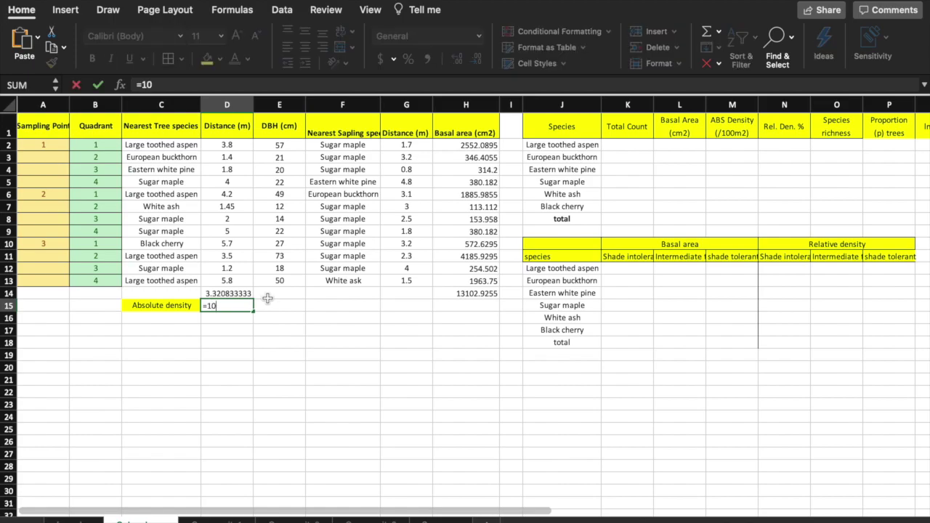
type("0/d14")
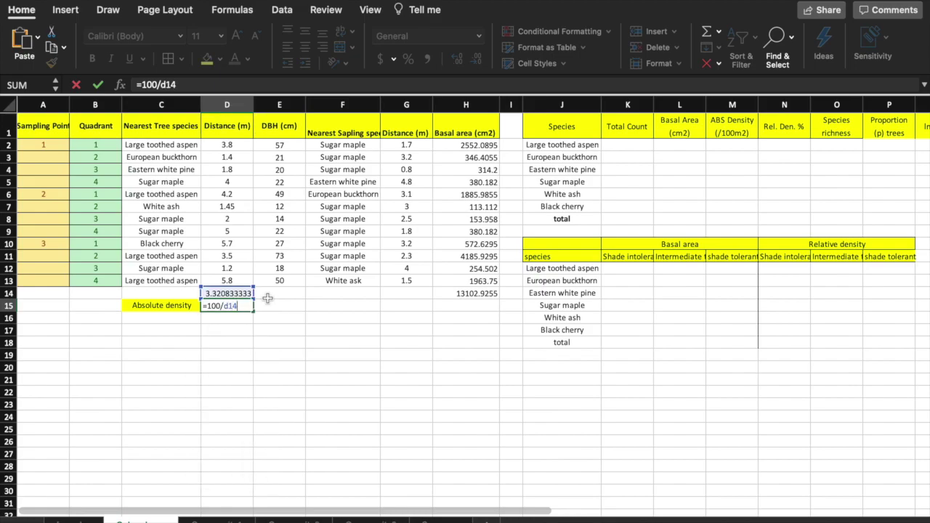
type("^2")
key("Return")
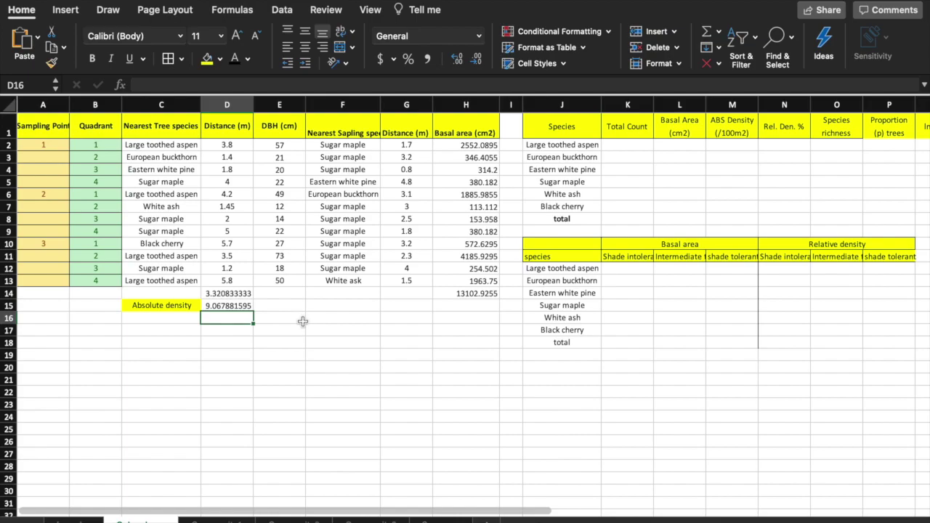
- Enter the total counts in K2:K7: 4 Large toothed aspen, 4 Sugar maple, and 1 for each of the other four species
left_click(554, 144)
left_click_drag(554, 144, 556, 219)
left_click(513, 208)
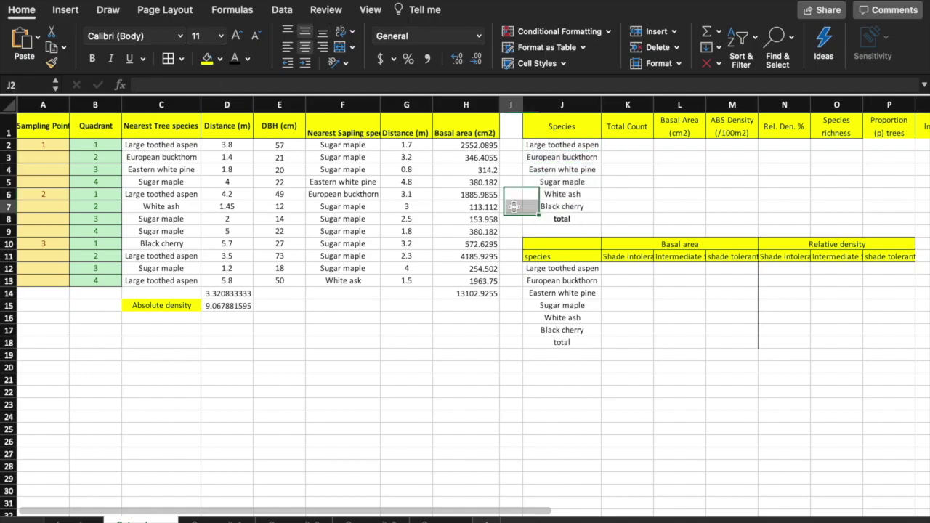
left_click(623, 147)
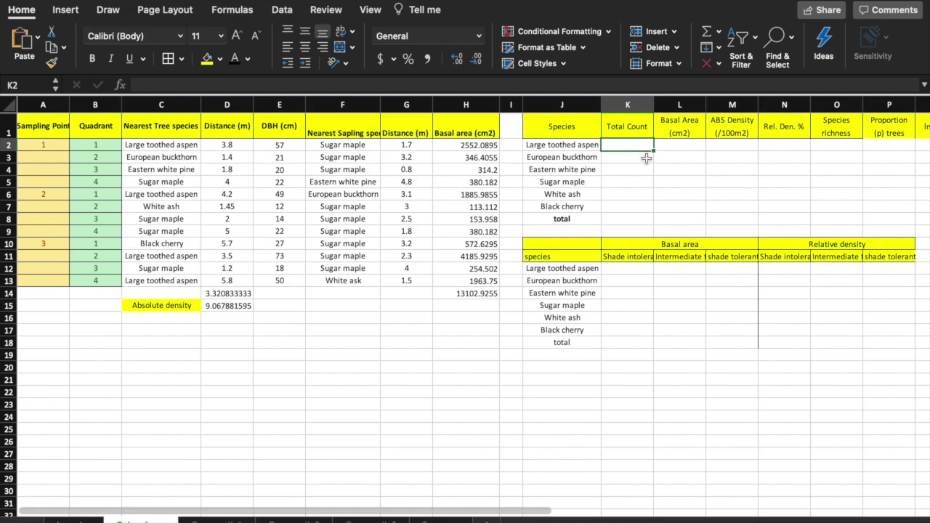
type("4")
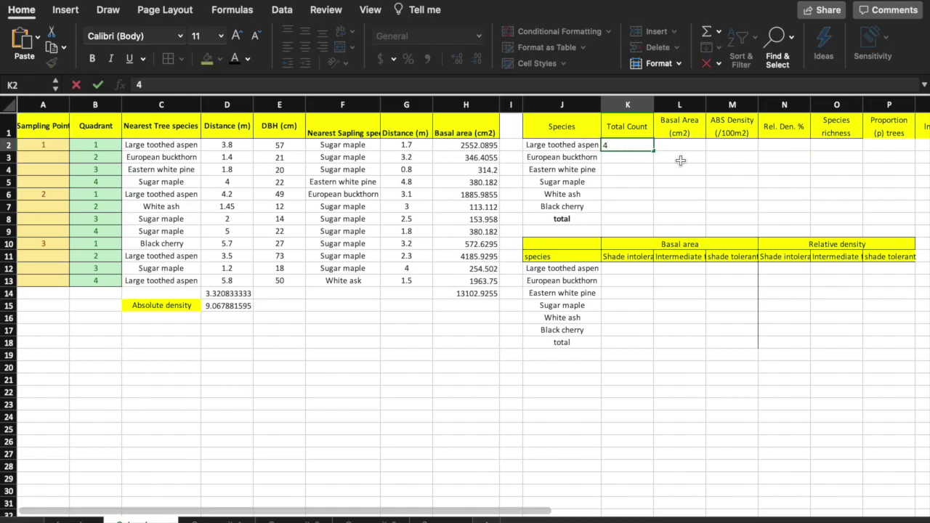
left_click(627, 182)
type("4")
left_click(635, 159)
type("1")
key("Return")
type("1")
key("Return")
key("Return")
type("1")
key("Return")
type("1")
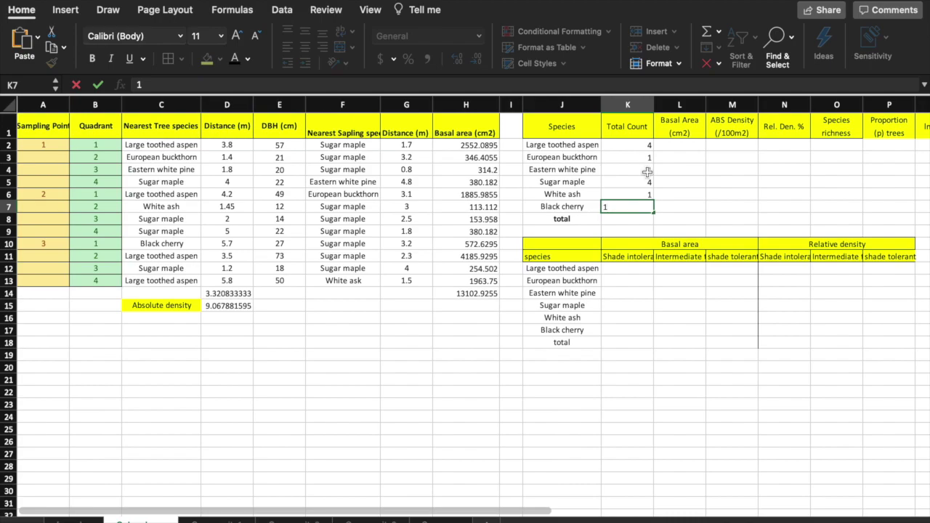
- Sum the Large toothed aspen basal areas in L2 with the formula =H2+H6+H11+H13
left_click(676, 143)
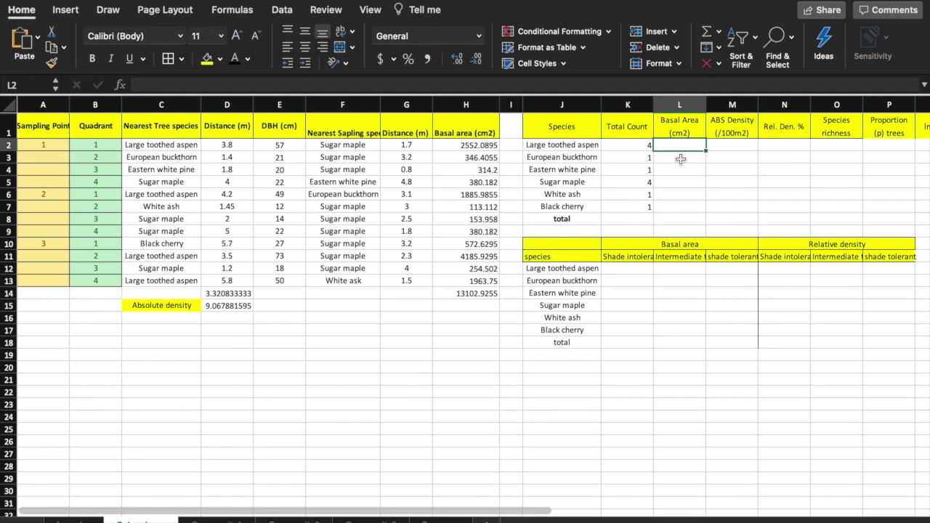
type("=")
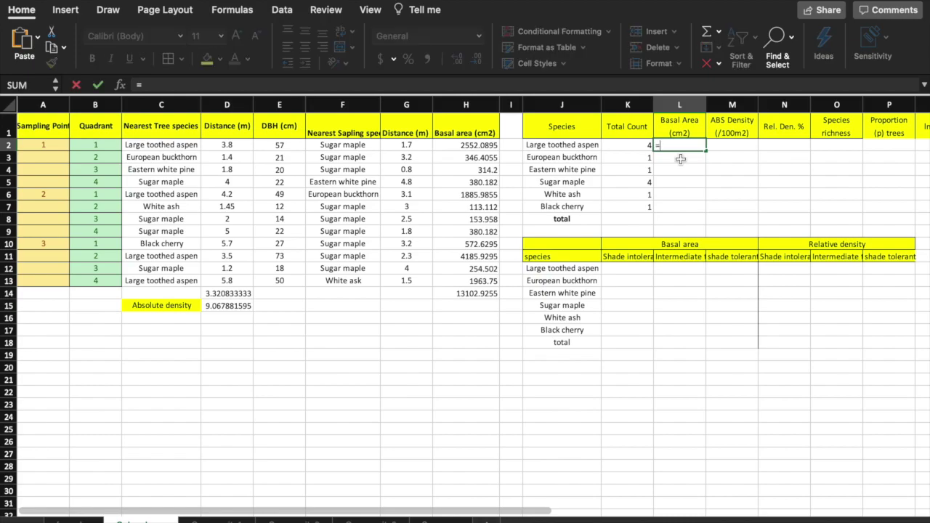
type("h2+")
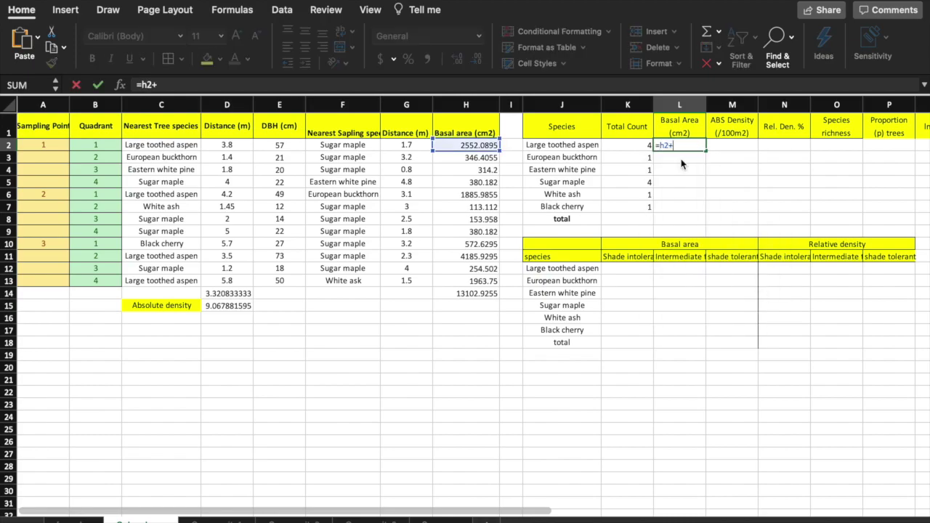
type("h6+")
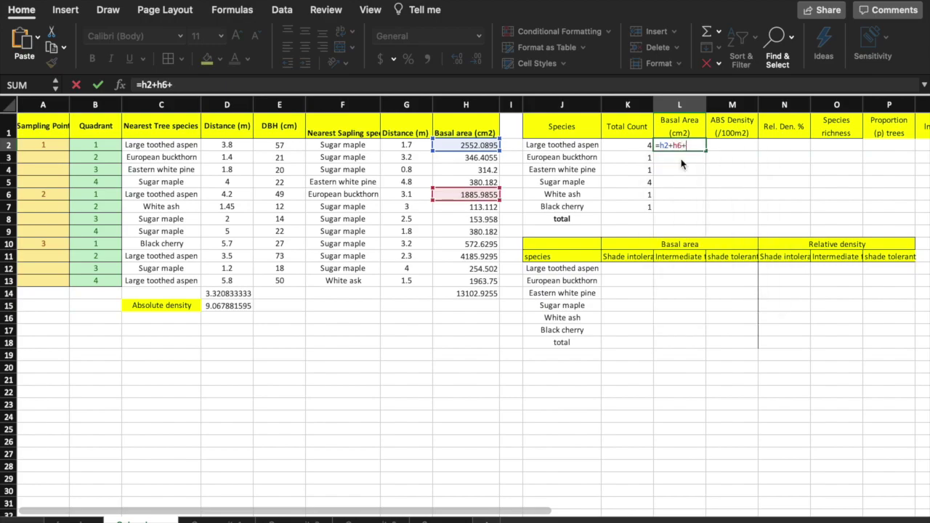
type("h")
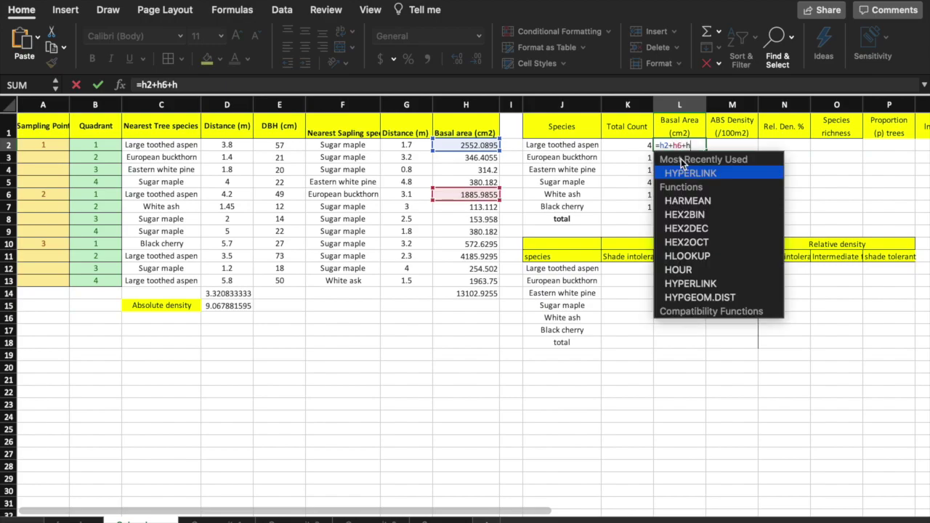
type("11+h13")
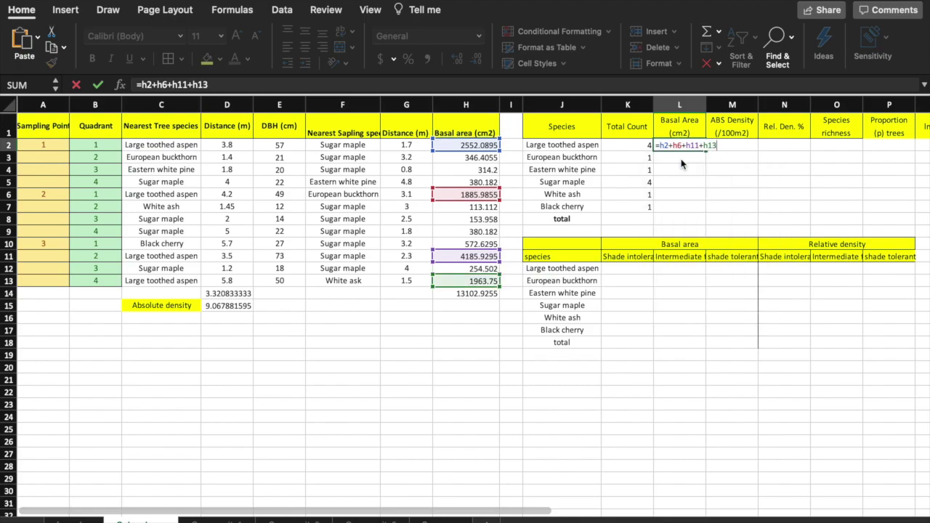
key("Return")
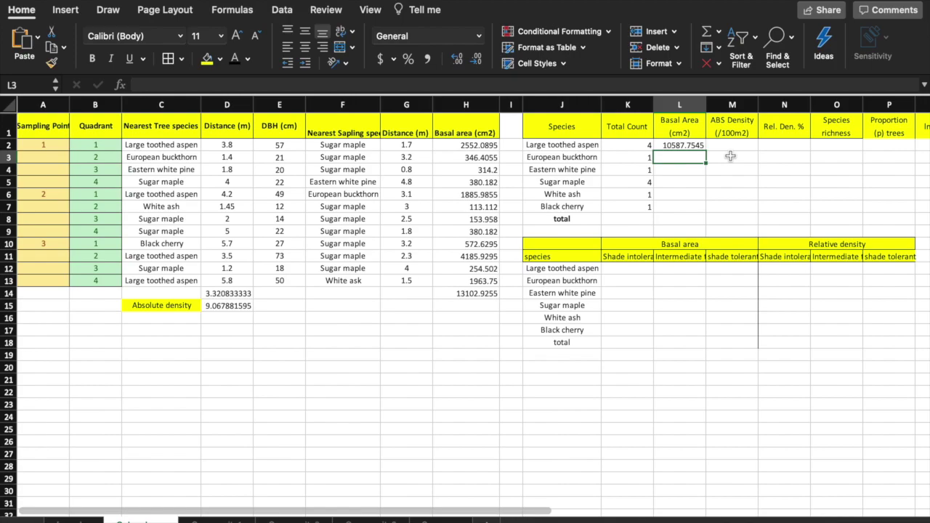
- Sum the Sugar maple basal areas in L5 with the formula =H5+H9+H8+H12
left_click(680, 182)
type("=")
left_click(483, 181)
type("+")
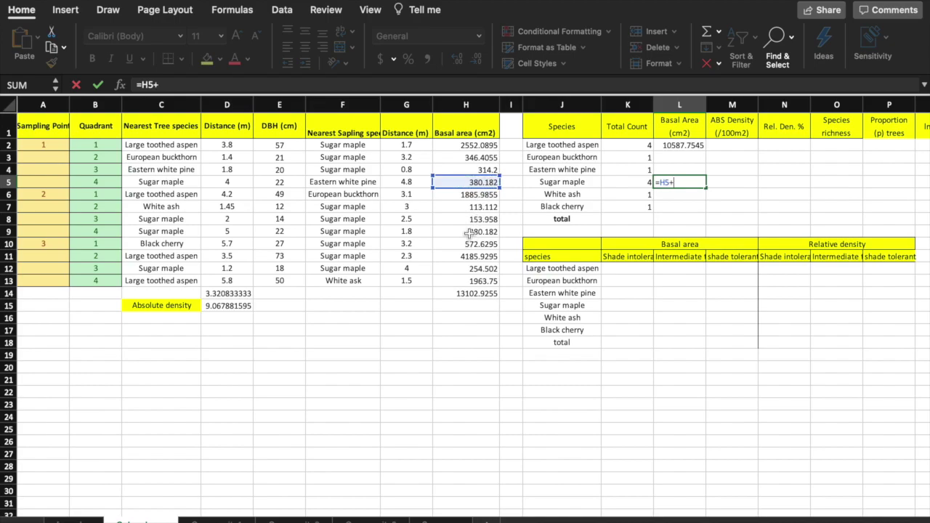
left_click(469, 231)
type("+")
left_click(471, 221)
type("+")
left_click(469, 268)
key("Return")
- Set the European buckthorn basal area in L3 with a reference to H3
type("=")
key("Up")
key("Up")
key("Up")
left_click(469, 157)
key("Return")
- Set the Eastern white pine basal area in L4 with a reference to H4
type("=")
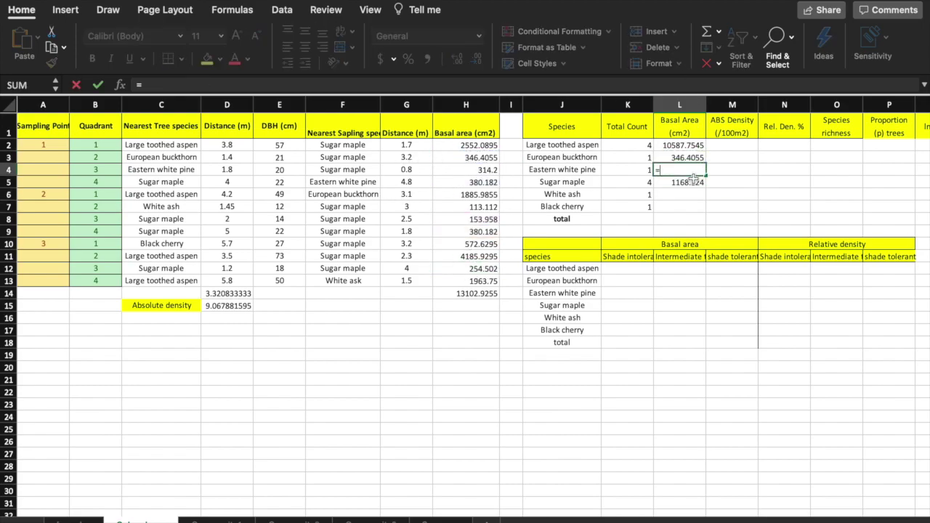
key("Left")
key("Left")
key("Left")
key("Left")
key("Return")
key("Return")
- Try a reference to H13 as the White ash basal area in L6
type("=")
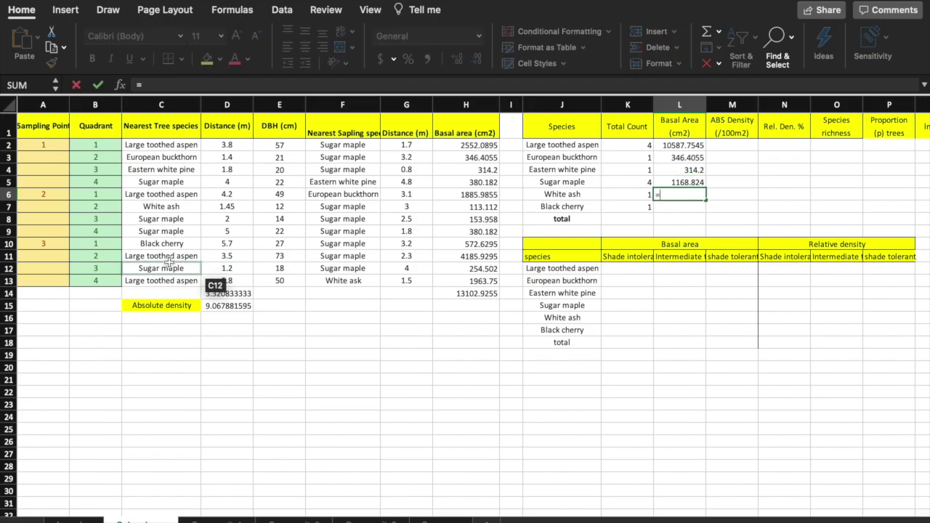
left_click(469, 280)
key("Return")
- Correct the sapling species name in F13 to White ash
left_click(348, 281)
type("White ash")
key("Return")
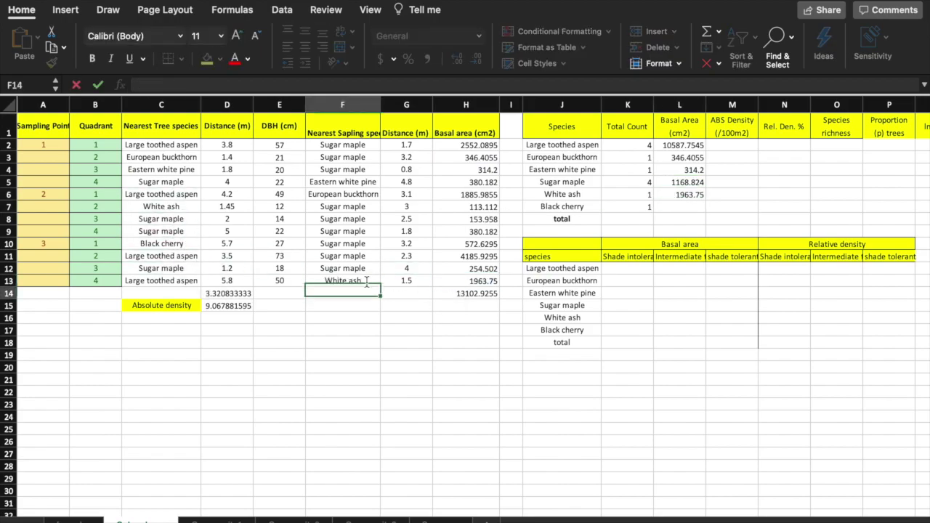
- Set the White ash basal area in L6 to reference H7 and the Black cherry basal area in L7 to reference H10
left_click(674, 195)
type("=")
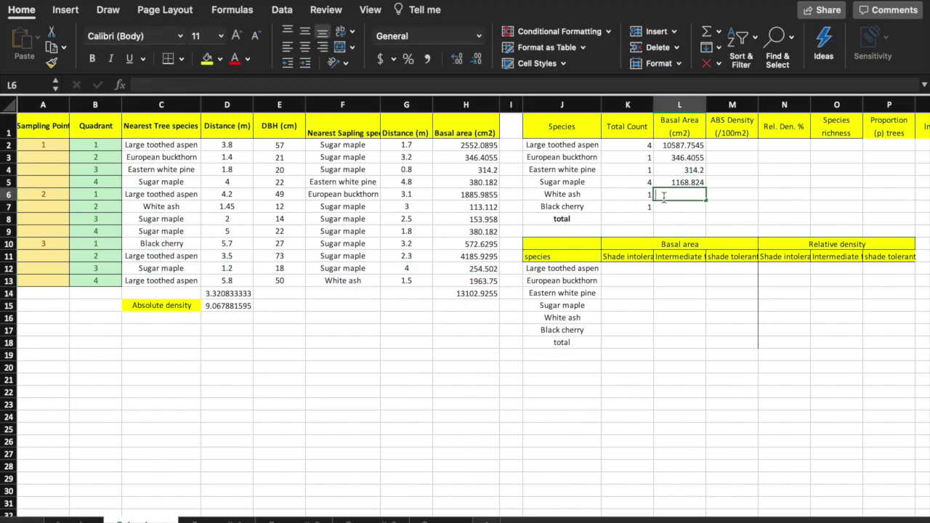
key("Left")
key("Left")
key("Left")
key("Left")
key("Down")
key("Return")
type("=")
left_click(469, 244)
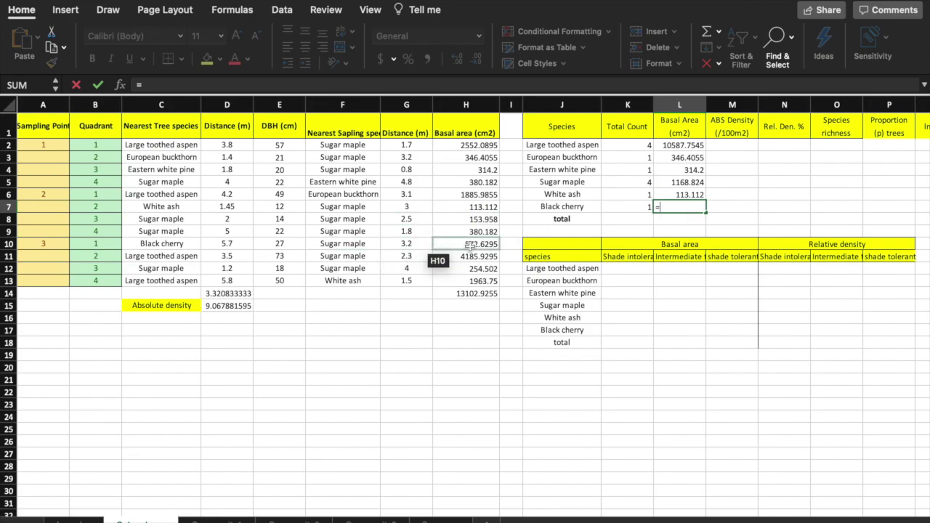
key("Return")
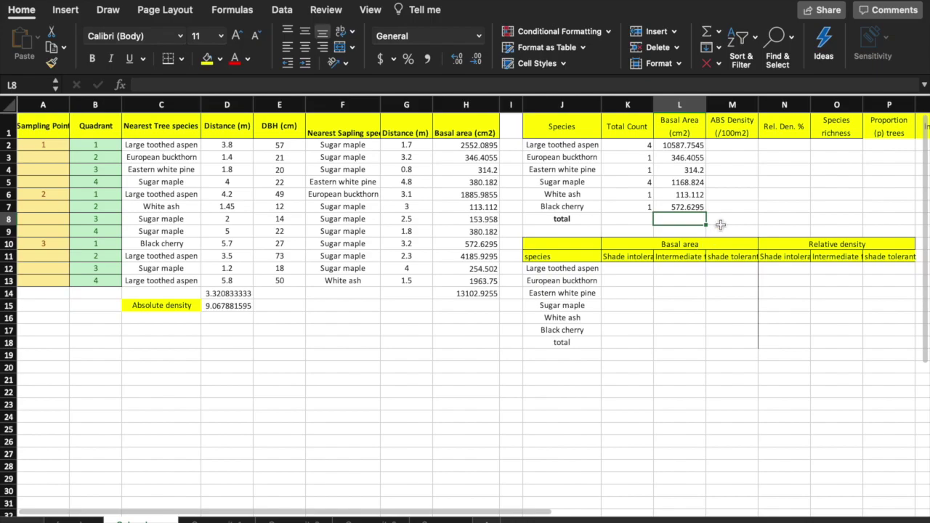
- Examine the species absolute density formula on the formulas sheet, then return to the ABS Density column on the calculations sheet
left_click(727, 150)
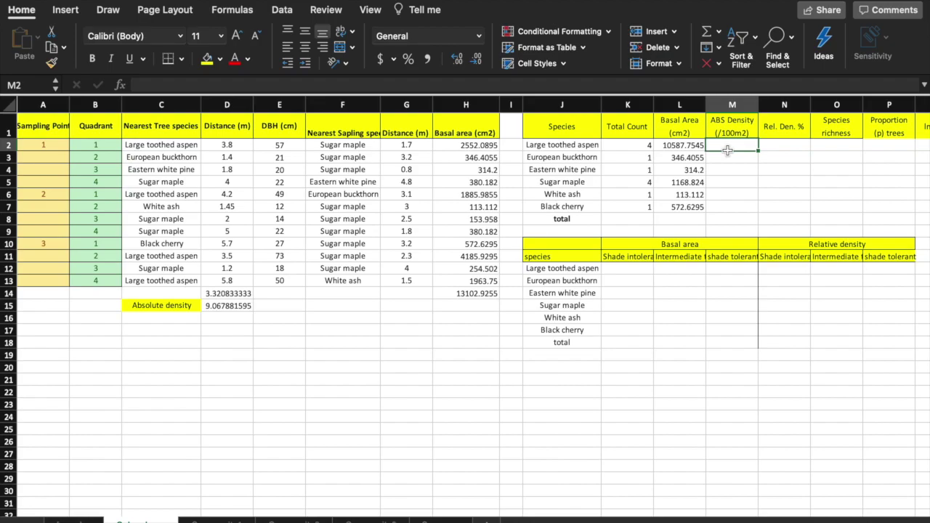
left_click(69, 521)
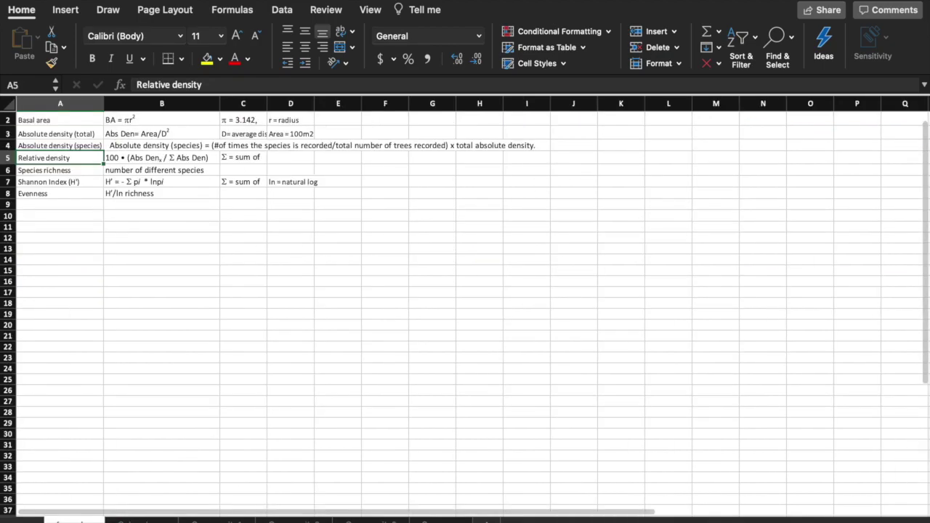
left_click(60, 146)
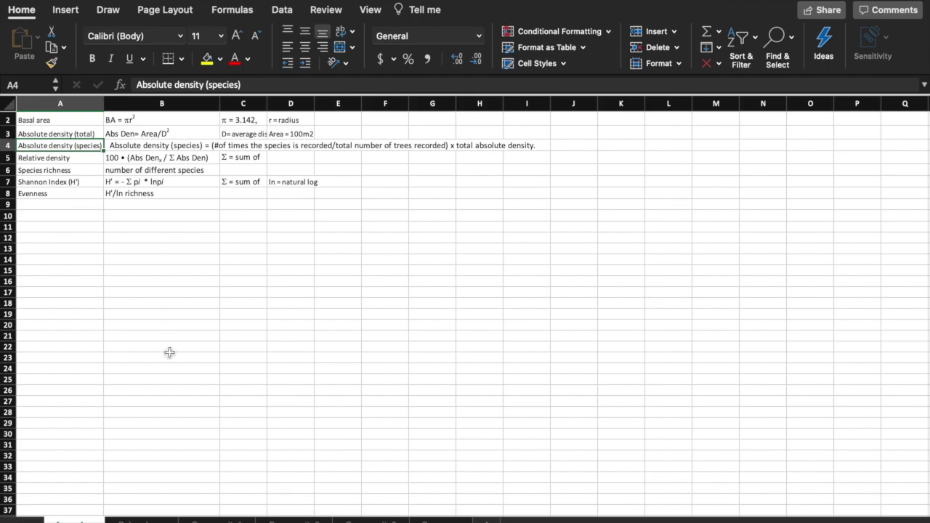
left_click(155, 520)
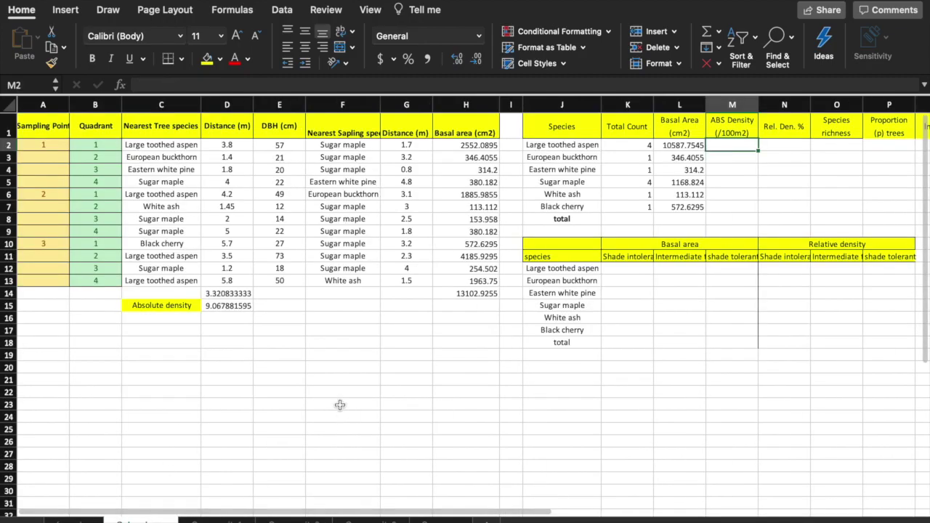
- Calculate each species' absolute density in M2:M7 by entering =K2/12*9.068 for Large toothed aspen and filling it through Black cherry
left_click(247, 307)
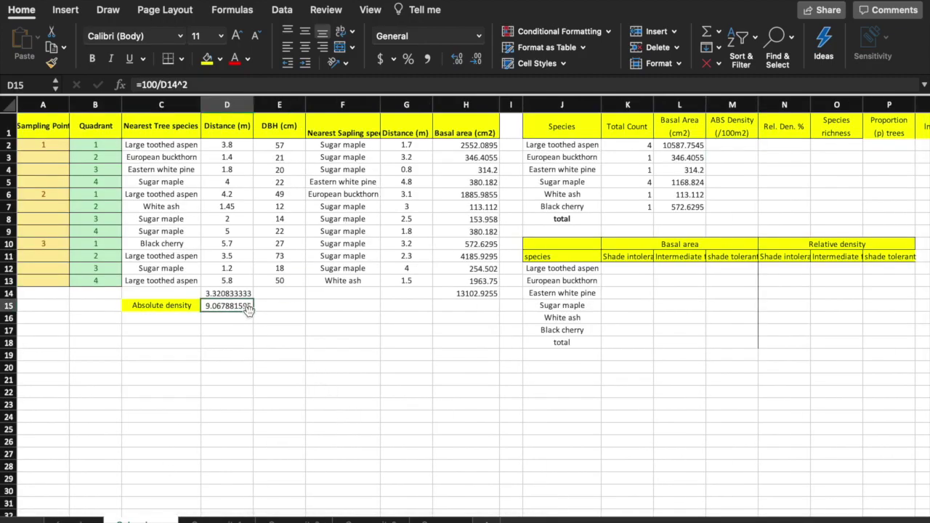
left_click(741, 146)
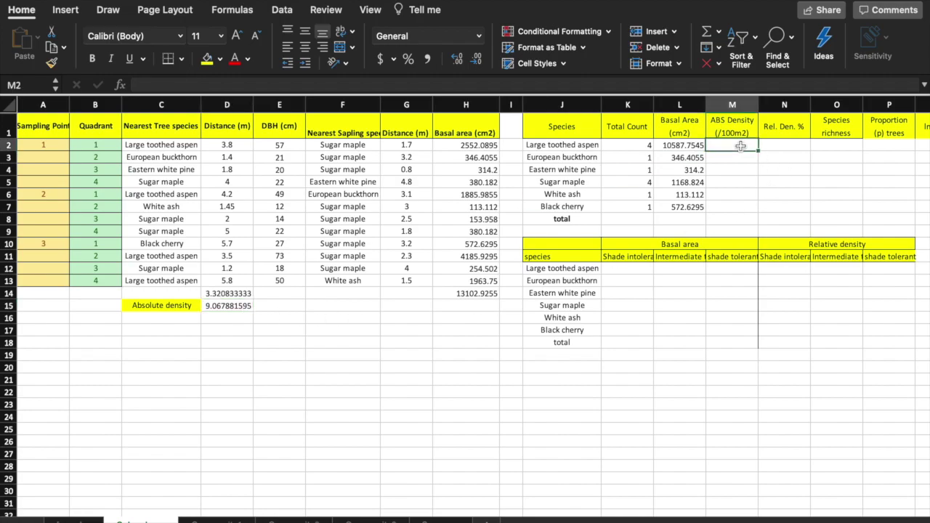
type("=")
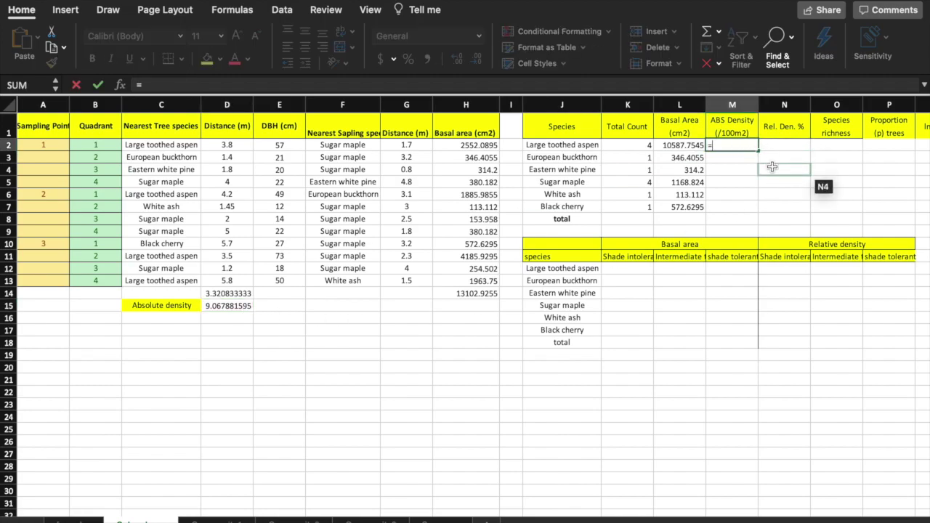
type("k2")
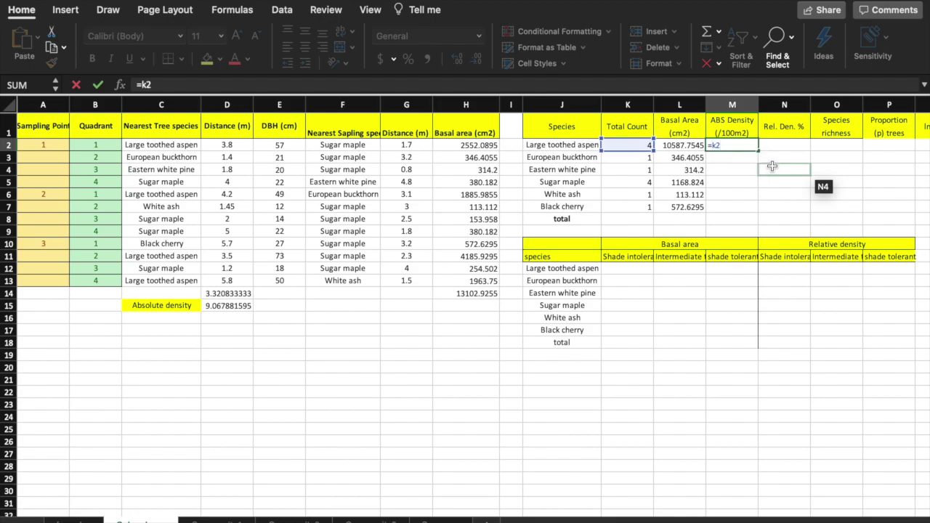
type("/12*9.068")
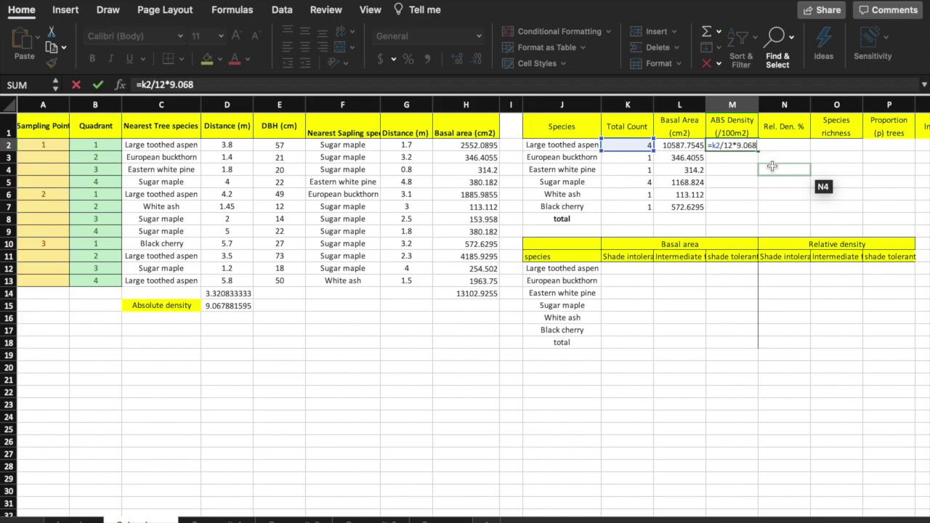
key("Return")
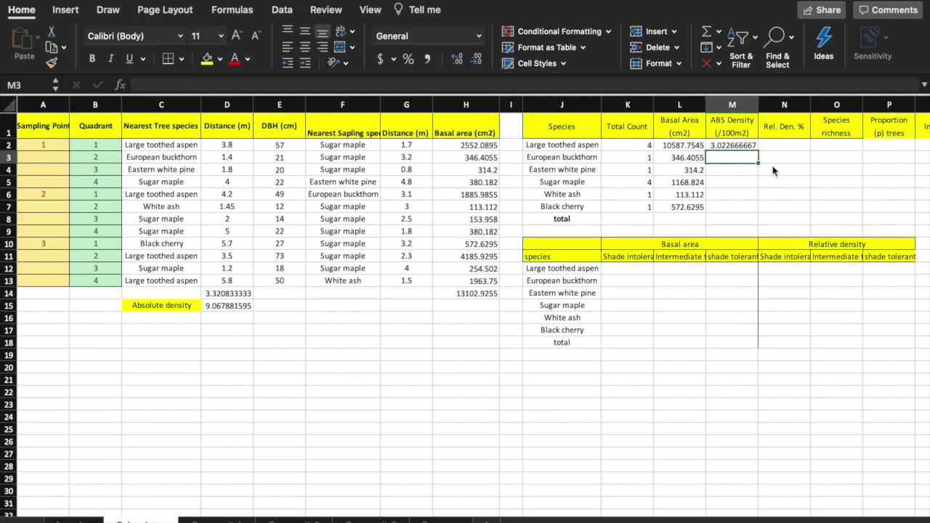
left_click(749, 149)
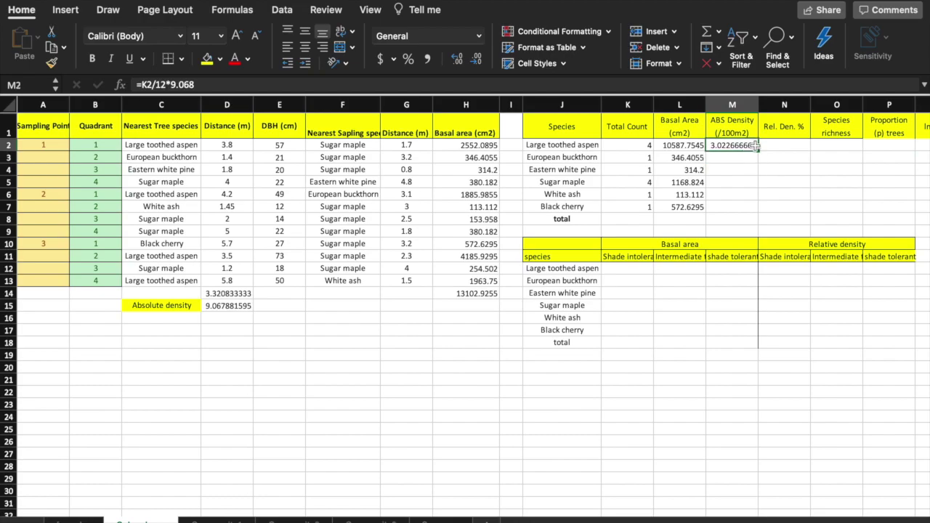
left_click_drag(758, 151, 747, 207)
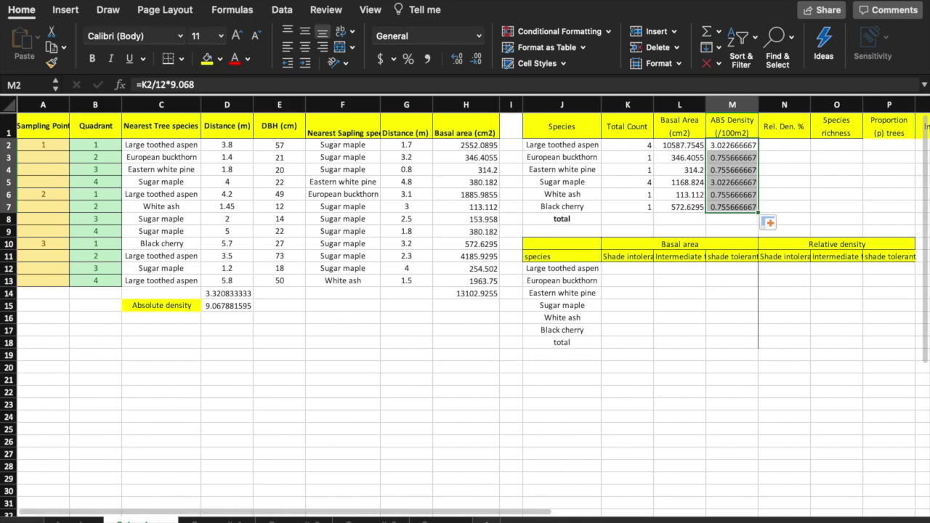
- Check the relative density formula on the formulas sheet and calculate relative density in N2:N7 with =M2/9.068*100 filled through Black cherry
left_click(69, 520)
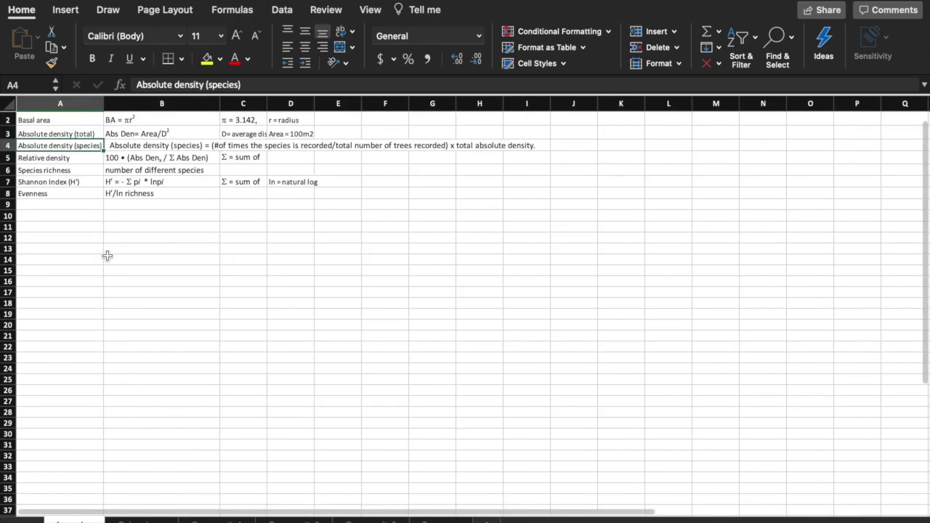
left_click(72, 160)
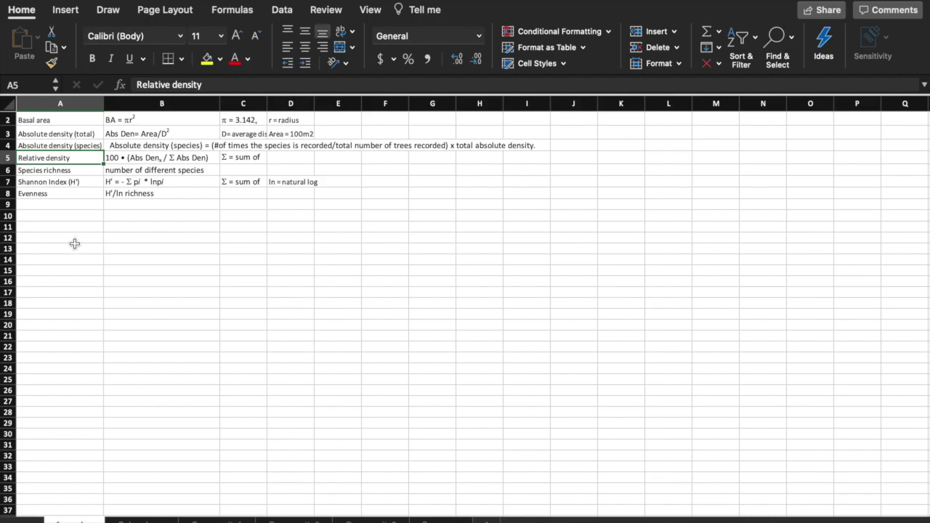
left_click(138, 521)
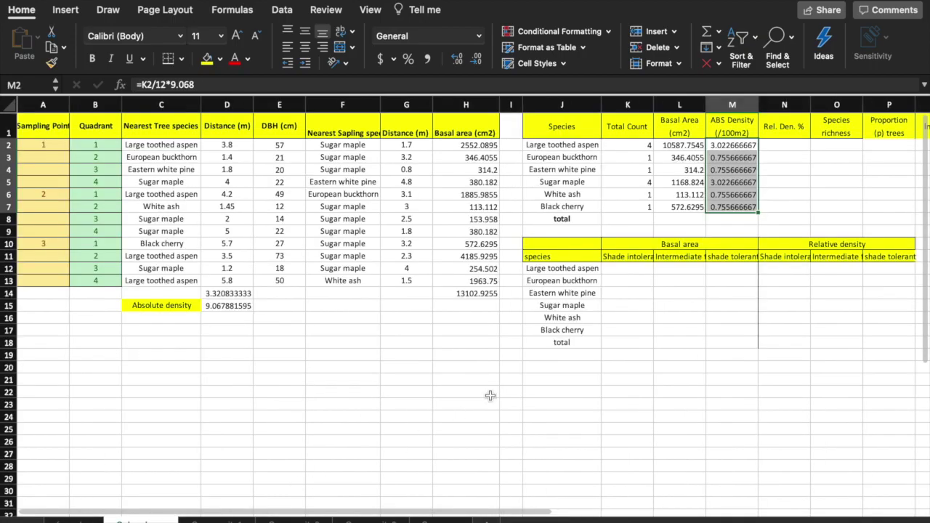
left_click(780, 147)
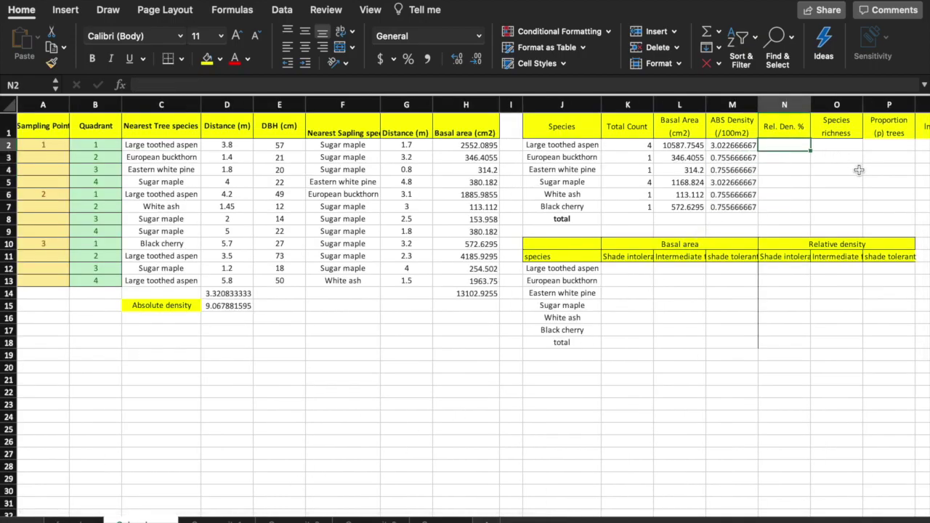
scroll(863, 189, "right", 3)
type("=m2/9.068*100")
key("Return")
left_click(610, 145)
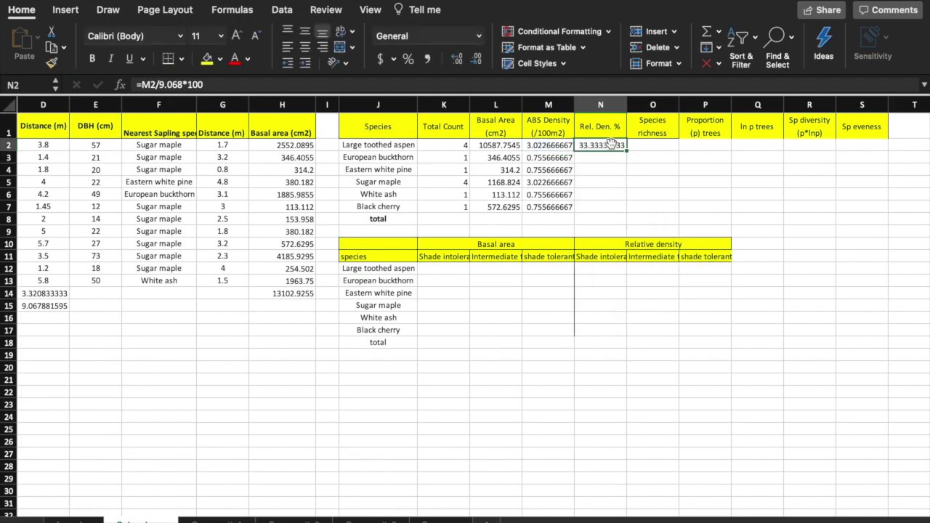
left_click_drag(626, 150, 626, 212)
- Check the species richness definition on the formulas sheet and enter a species richness of 6 in the total row, cell O8
left_click(657, 144)
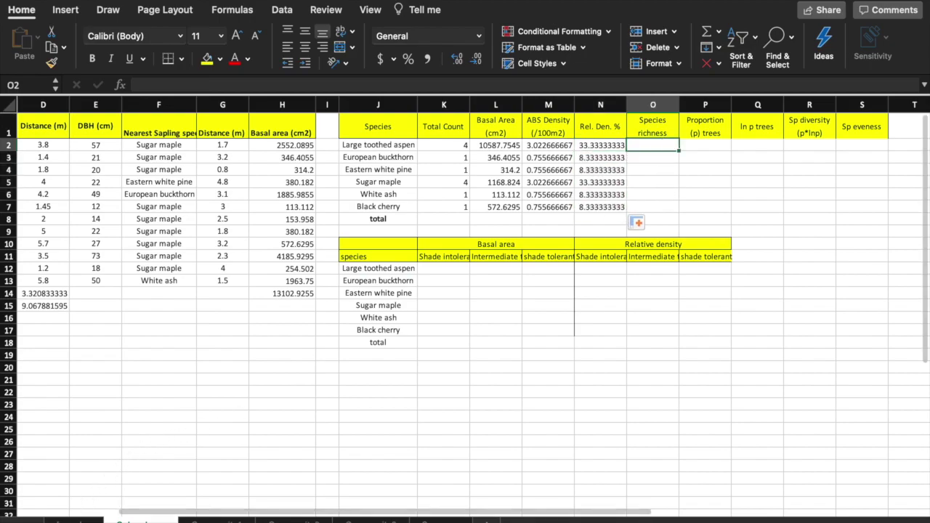
left_click(86, 519)
left_click(87, 171)
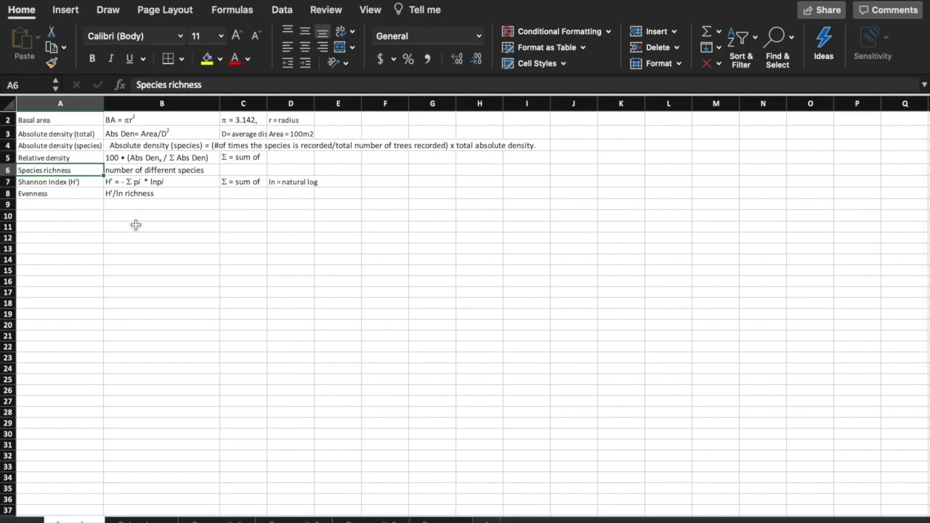
left_click(149, 520)
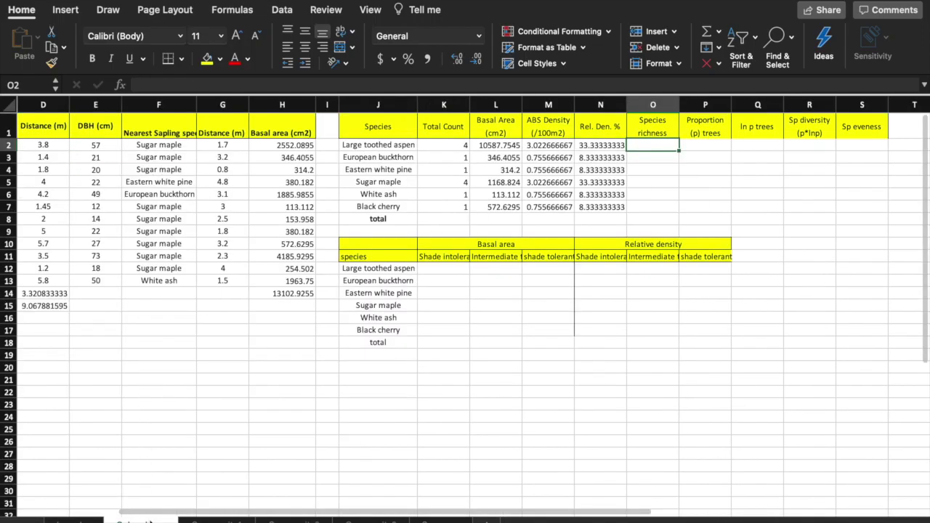
left_click(661, 217)
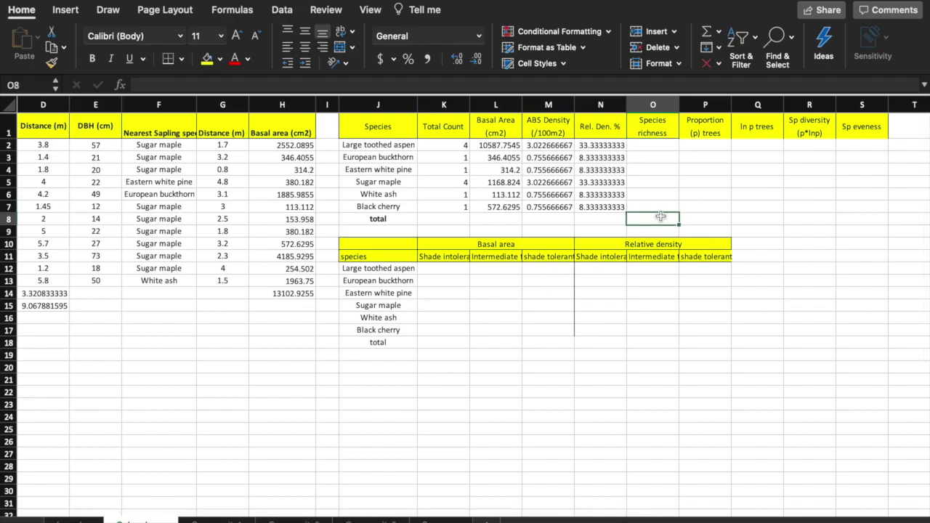
type("=6")
left_click(716, 222)
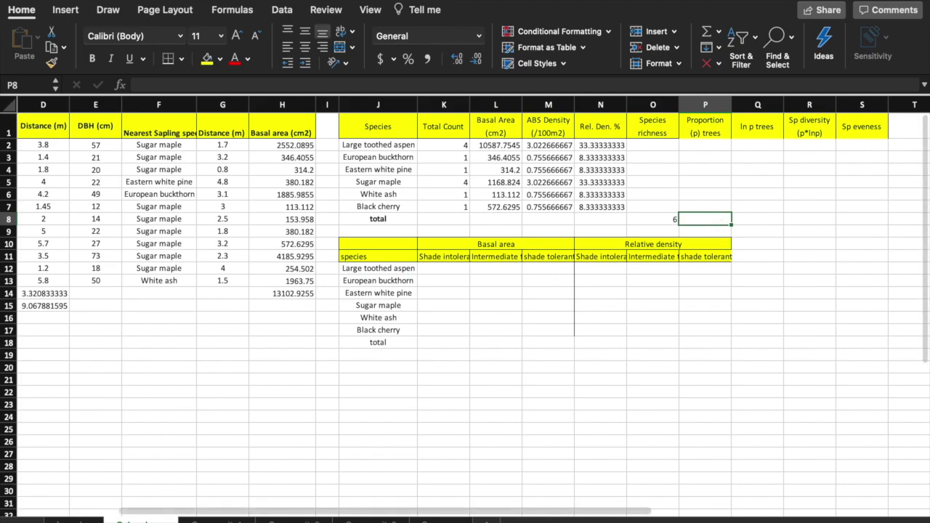
- Review the Shannon Index formula on the formulas sheet and calculate the tree proportions in P2:P7 with =K2/12 filled through Black cherry
left_click(80, 521)
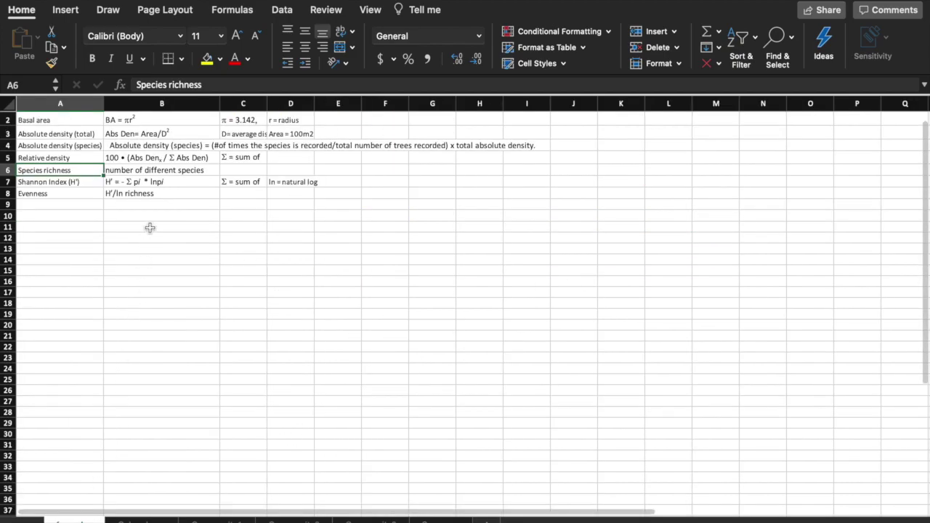
key("Down")
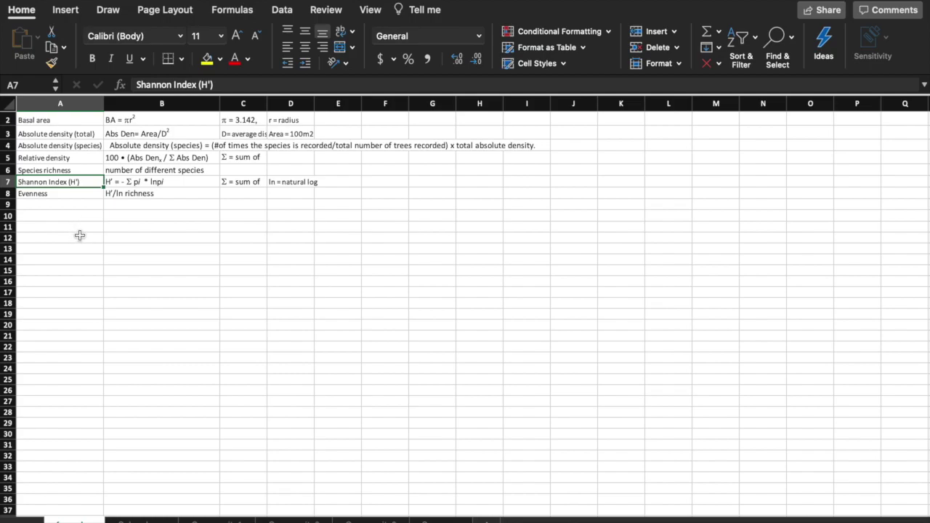
left_click(193, 181)
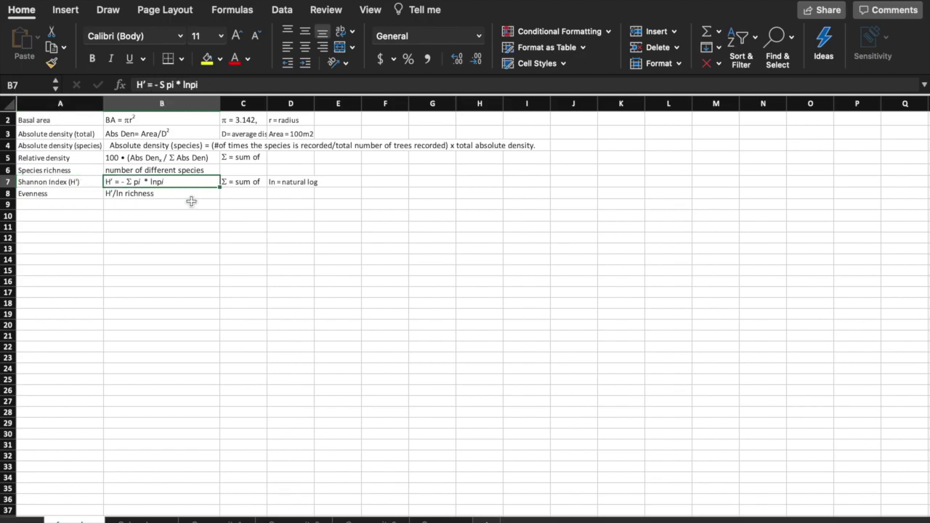
left_click(175, 259)
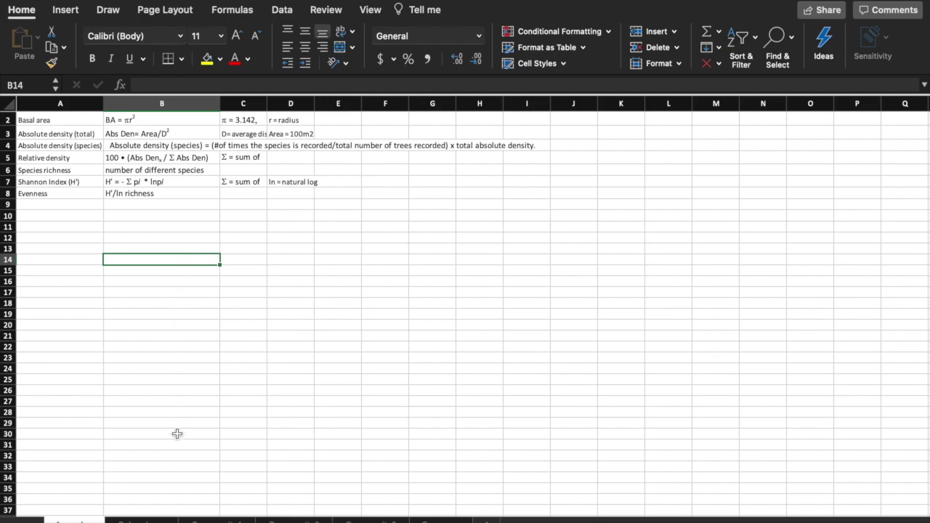
left_click(141, 521)
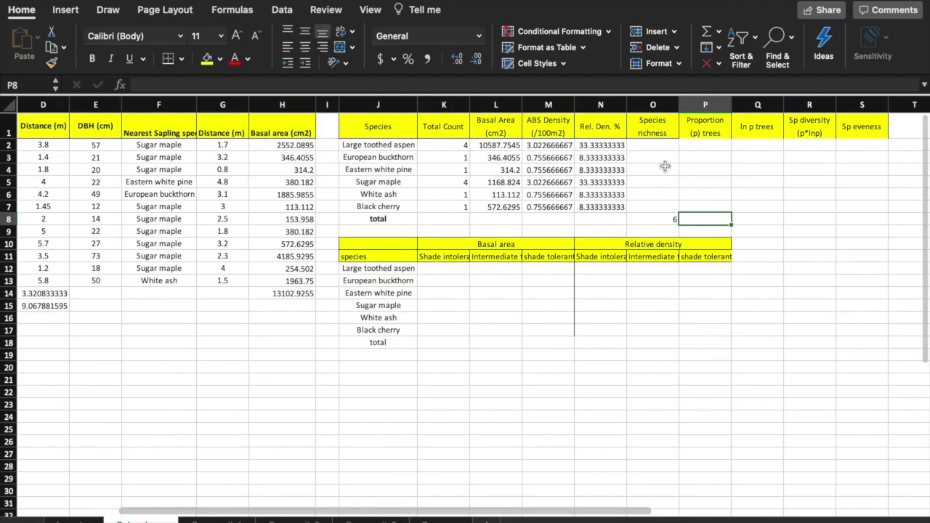
left_click(682, 148)
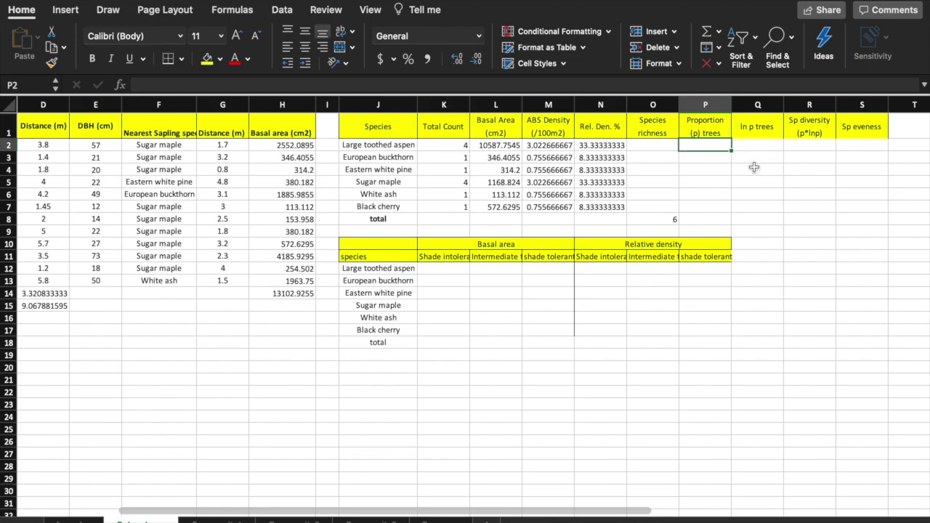
type("=k2")
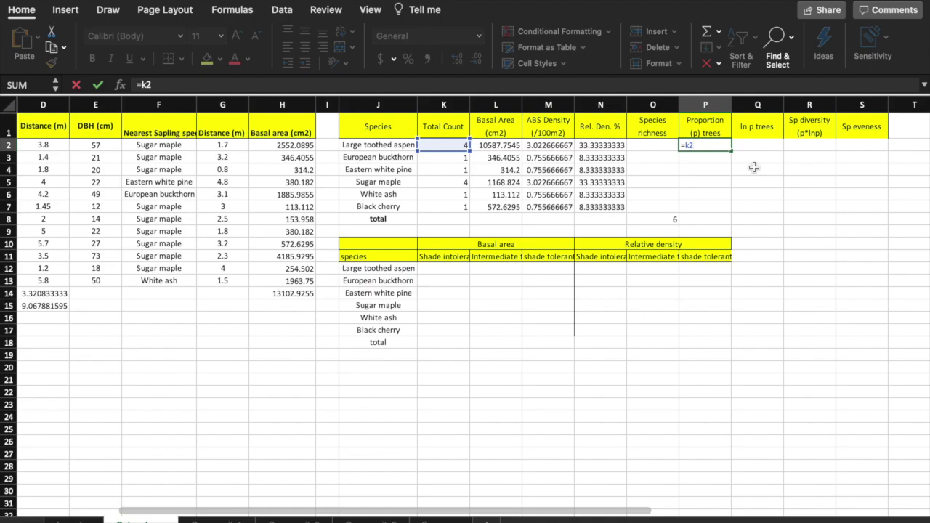
type("/12")
key("Return")
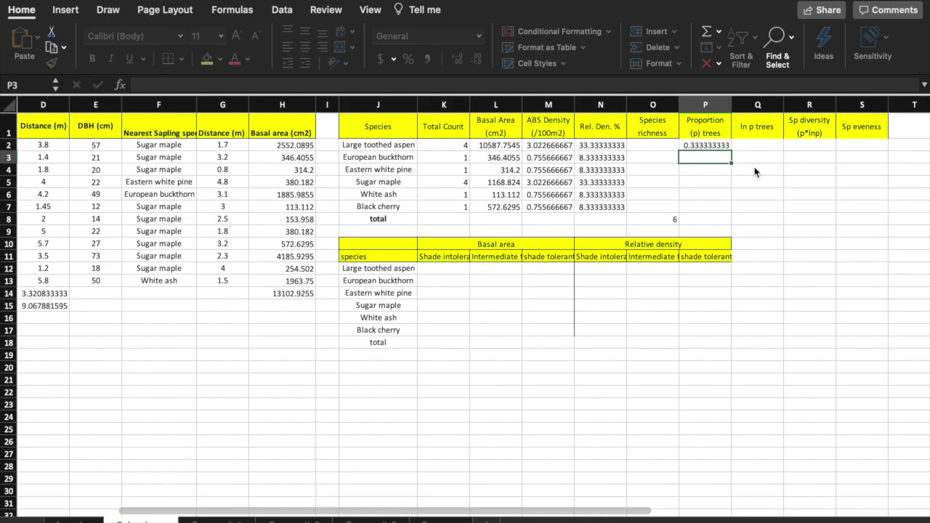
left_click(720, 145)
left_click_drag(731, 150, 729, 210)
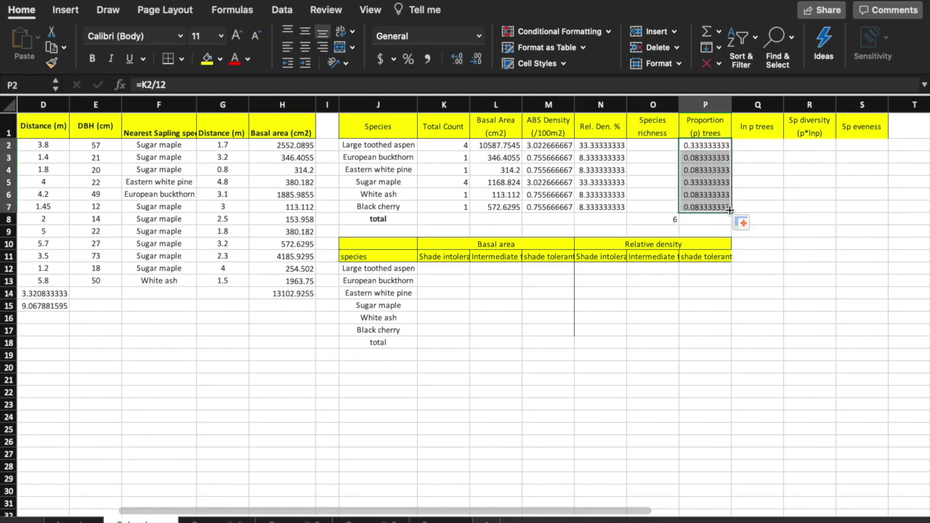
- Calculate the natural log of each species' proportion in Q2:Q7 by entering =LN(P2) and filling it through Black cherry
left_click(782, 225)
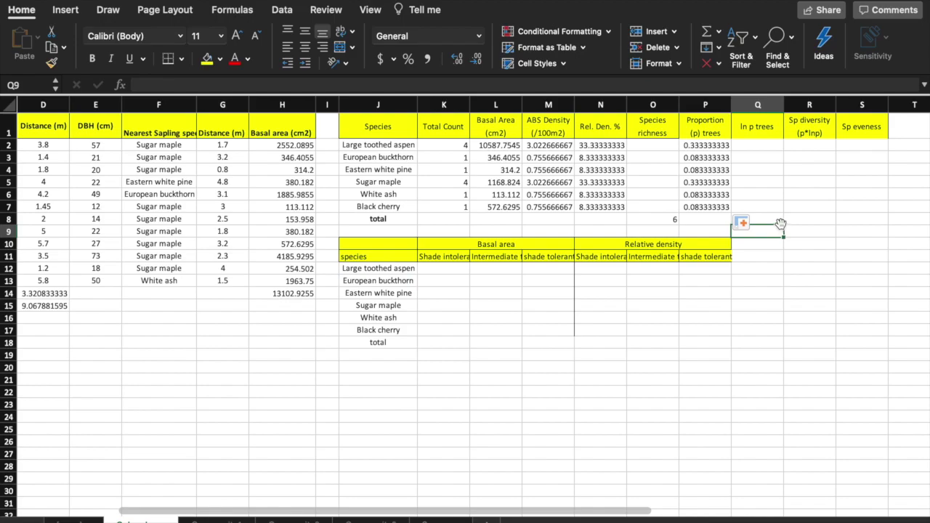
left_click(763, 148)
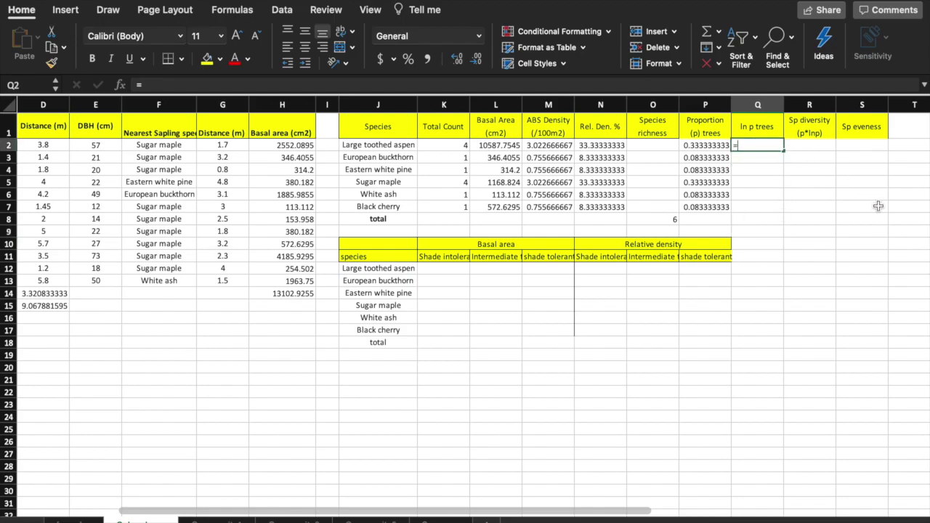
type("=ln")
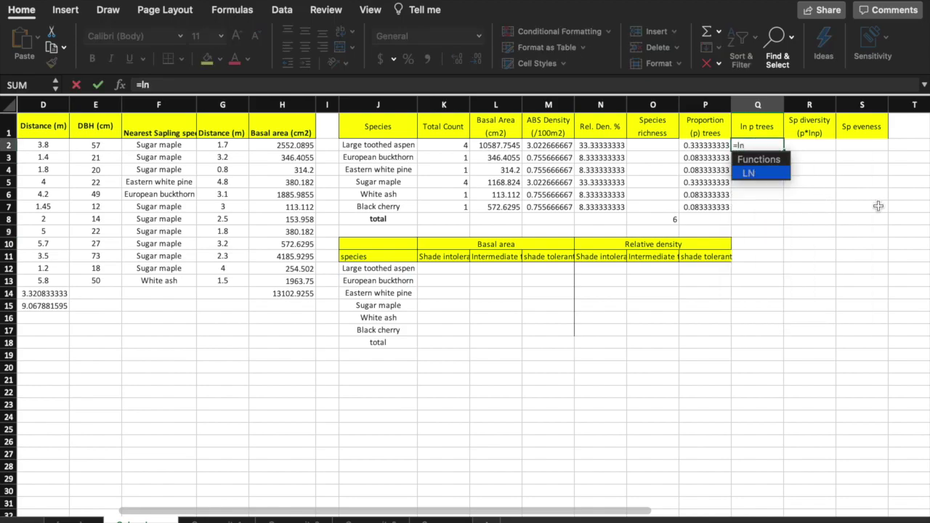
type("(p2)")
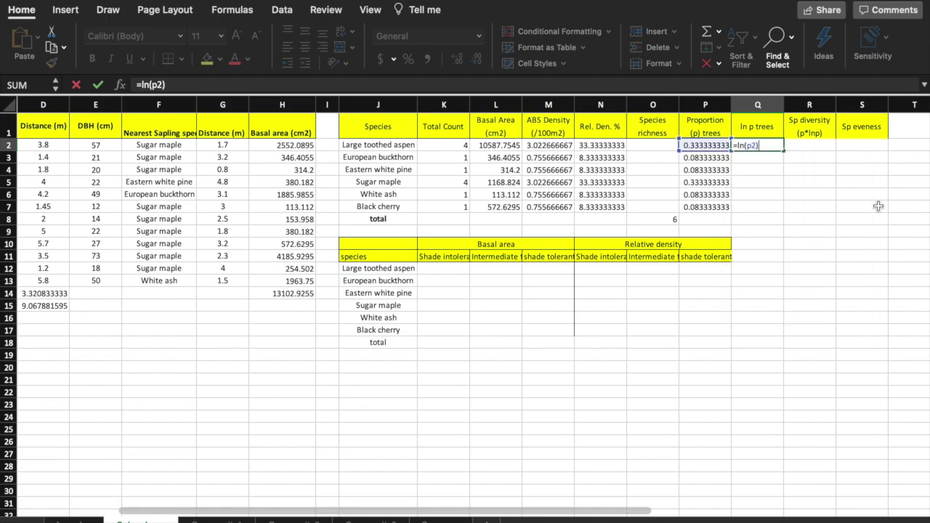
key("Return")
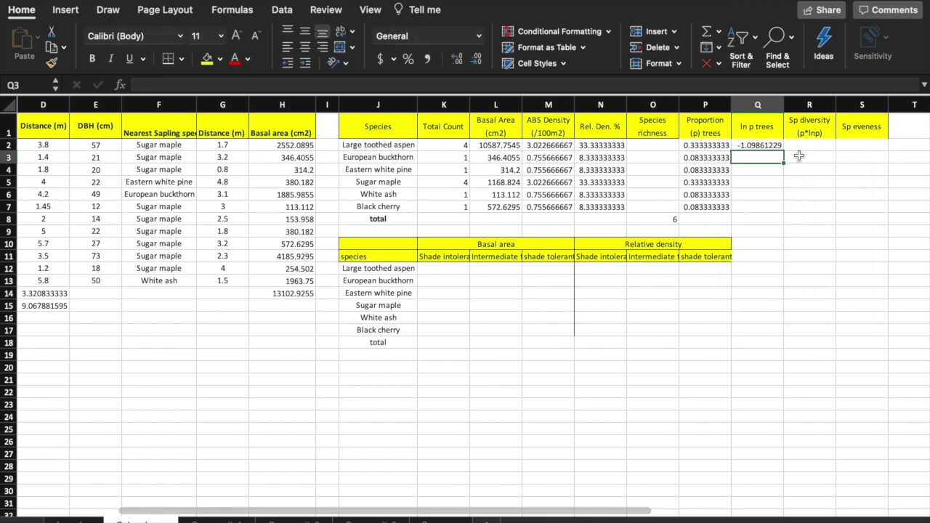
left_click(773, 147)
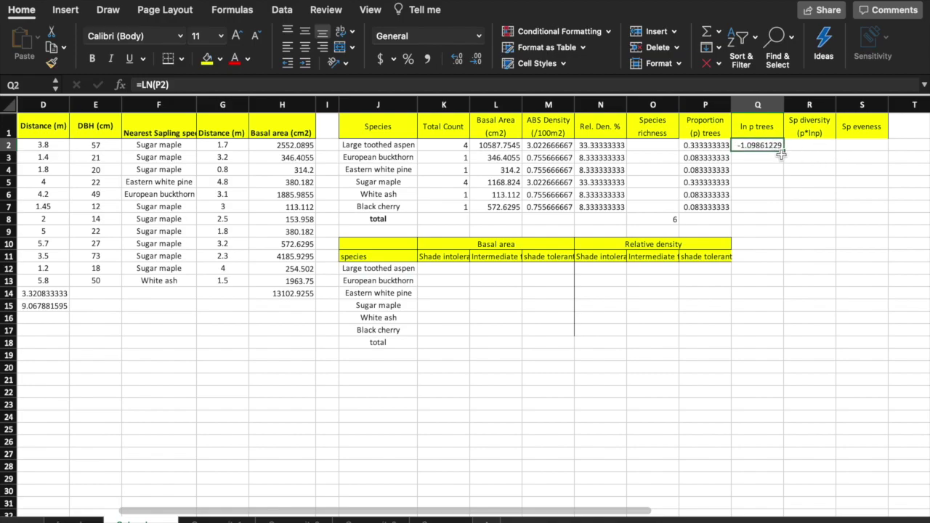
left_click_drag(785, 152, 778, 212)
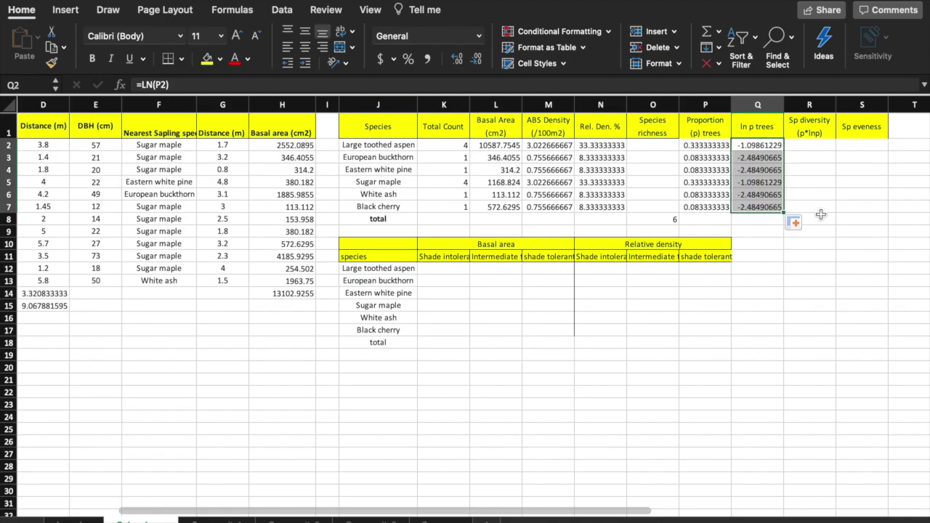
left_click(817, 197)
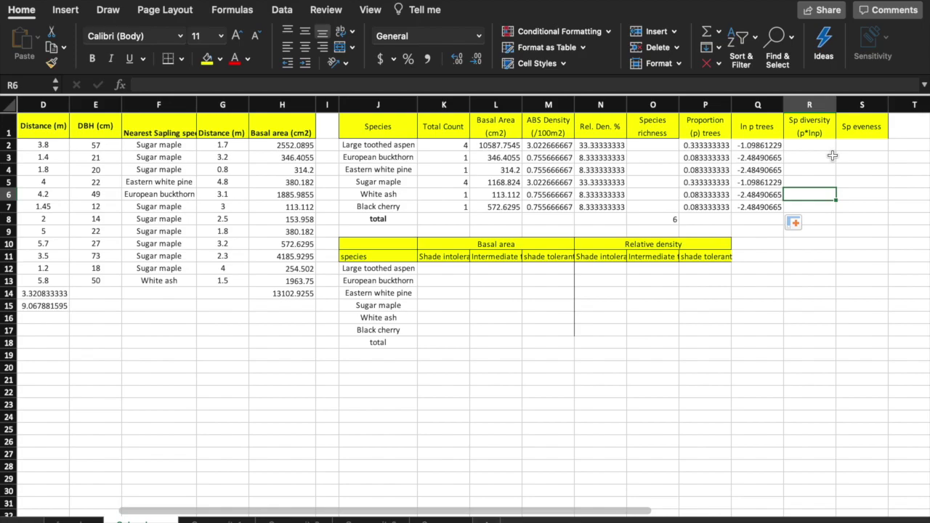
- Calculate each species' diversity value in R2:R7 by entering =Q2*P2 and filling it through Black cherry
left_click(823, 147)
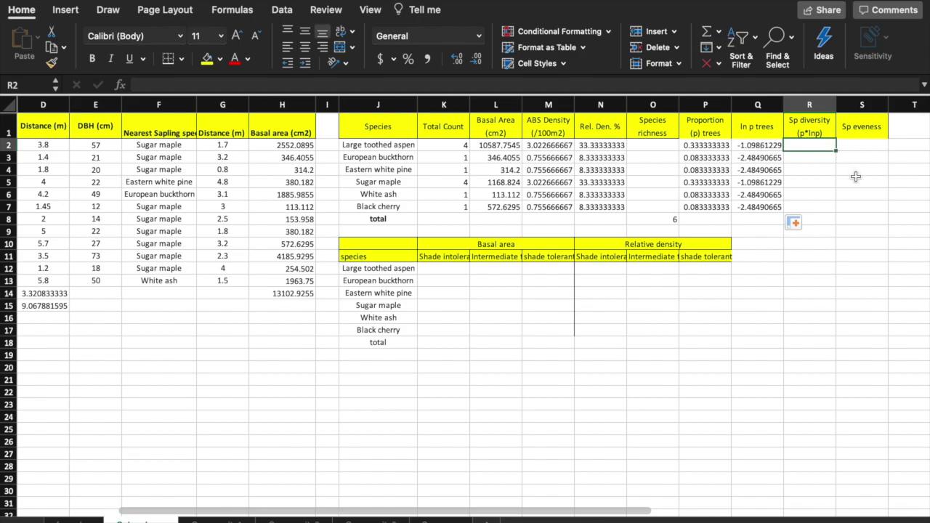
type("=q2*")
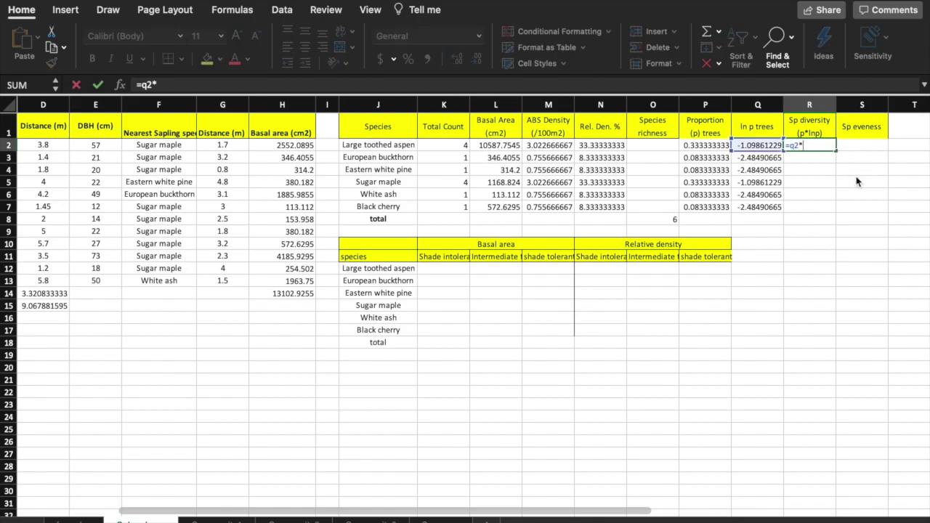
type("p2")
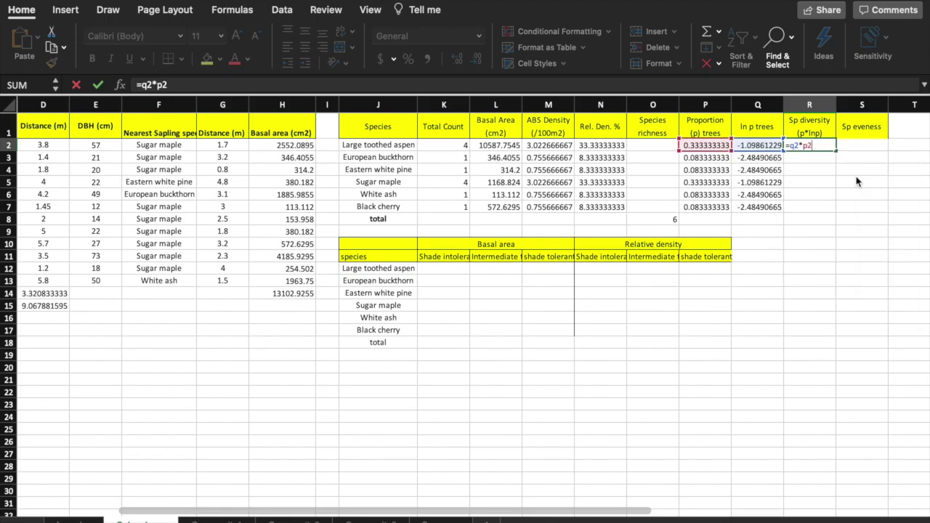
key("ctrl+Return")
left_click_drag(837, 151, 830, 214)
- Total the diversity values in R8 with =SUM(R2:R7)*-1 and clear the cell again
left_click(817, 219)
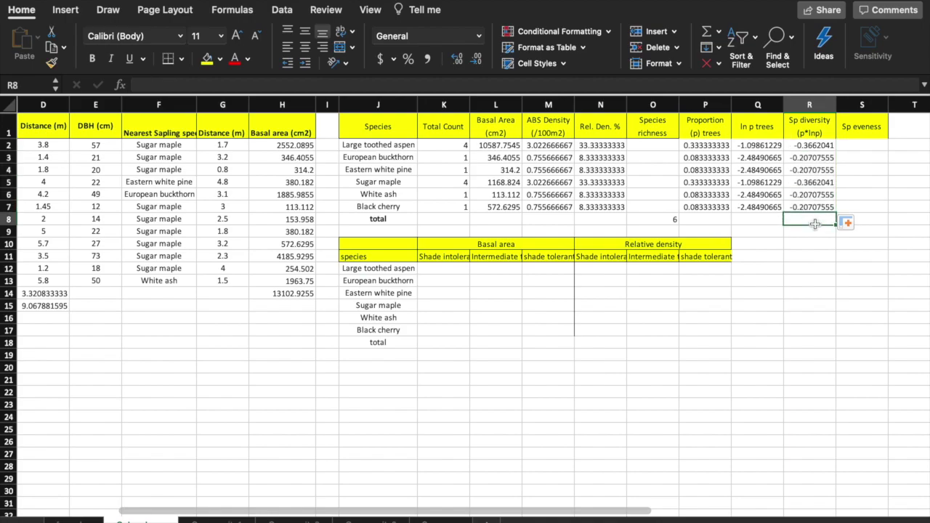
type("=su")
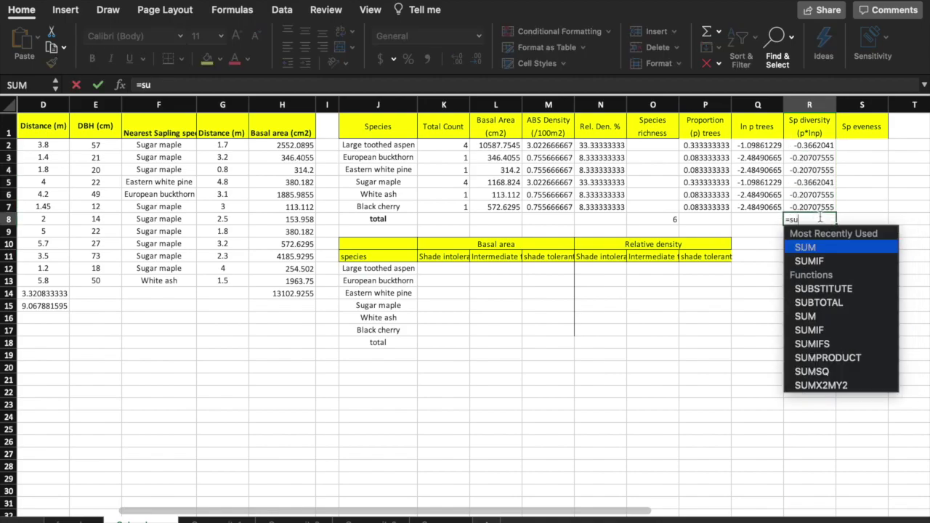
type("m(r2")
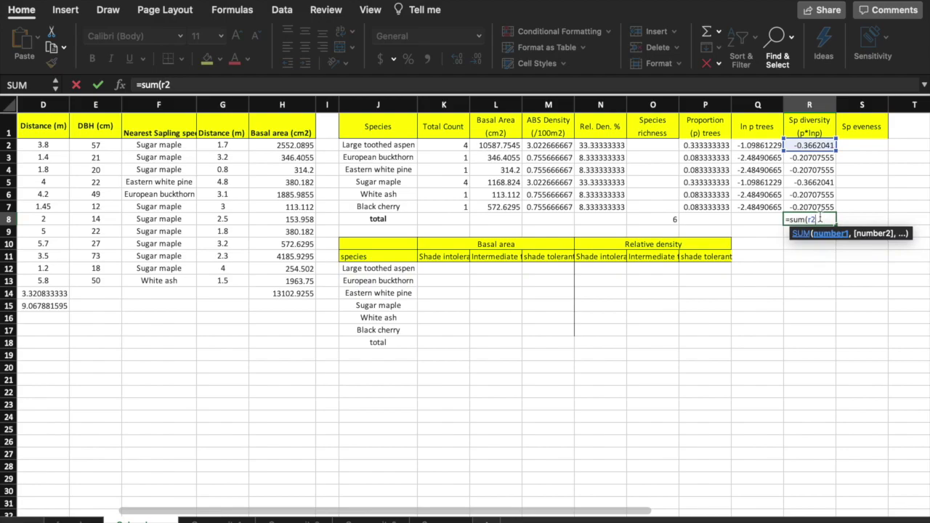
type(":r7")
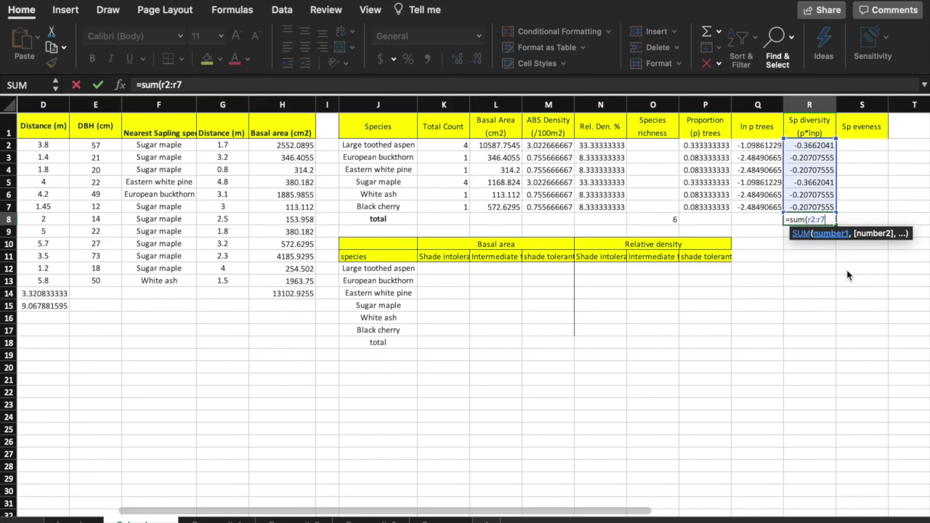
type(")*-1")
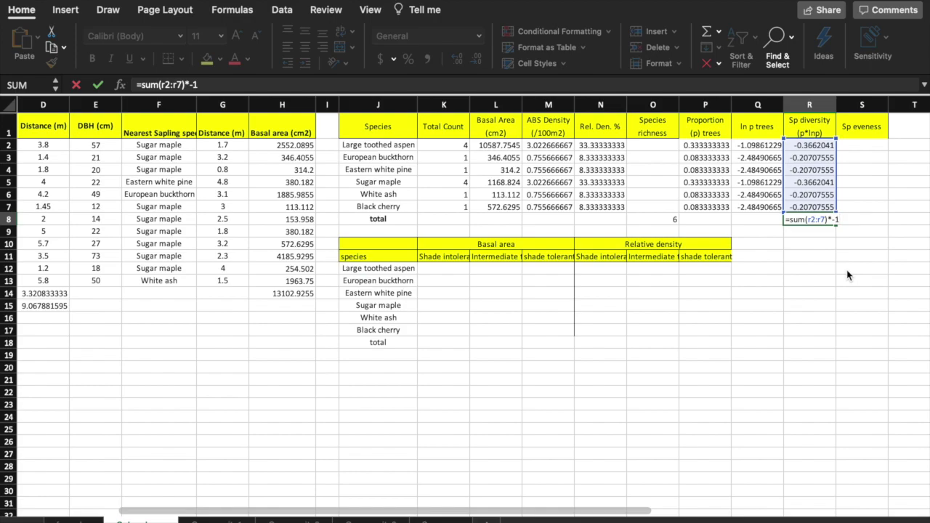
key("Return")
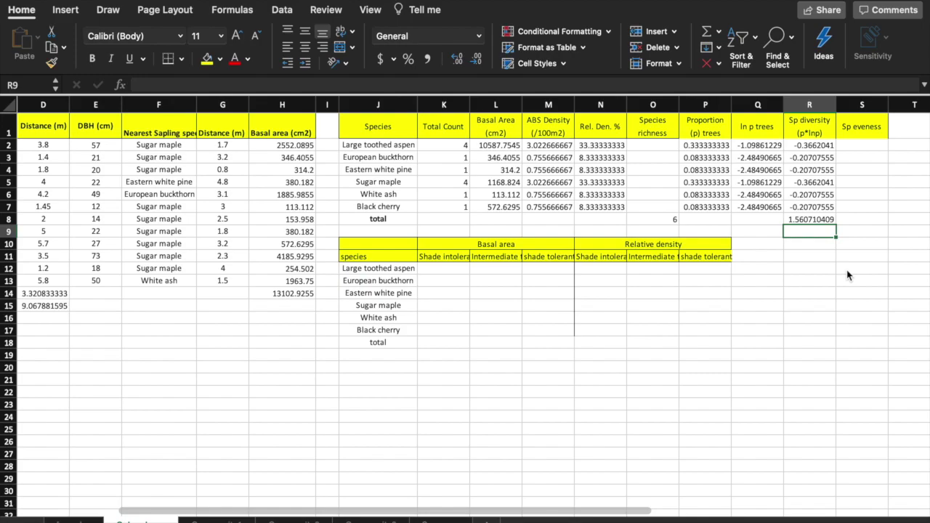
left_click(819, 220)
key("Delete")
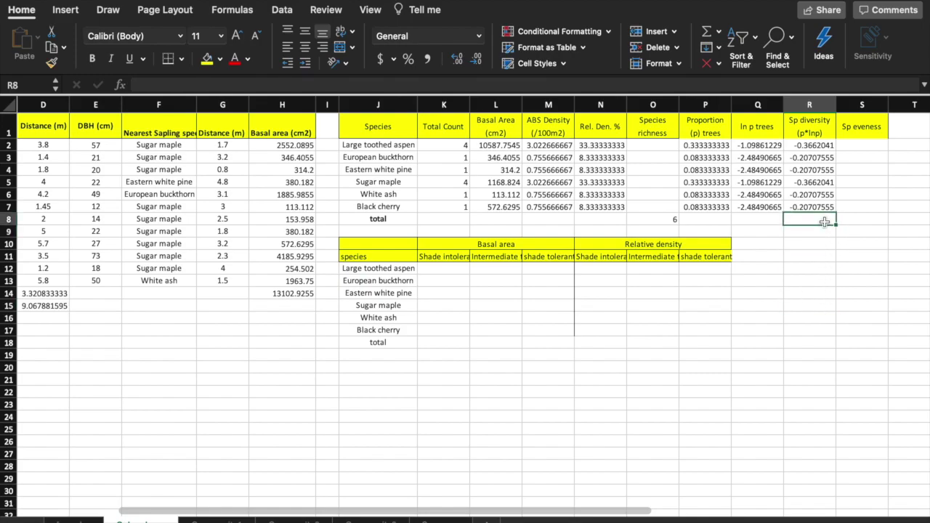
- Re-enter the Shannon diversity total in R8 as the sum of R2:R7 multiplied by -1
type("=sum")
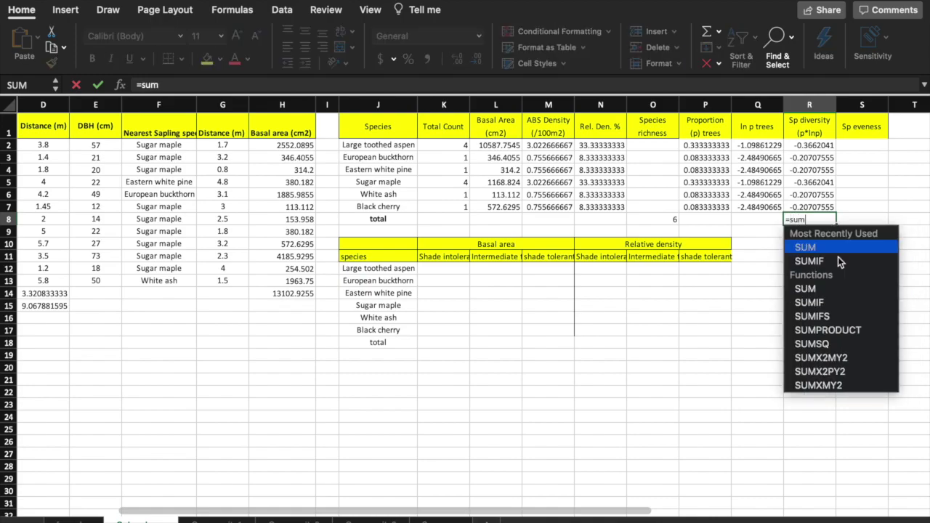
type("(")
left_click_drag(810, 146, 828, 209)
type(")")
key("Return")
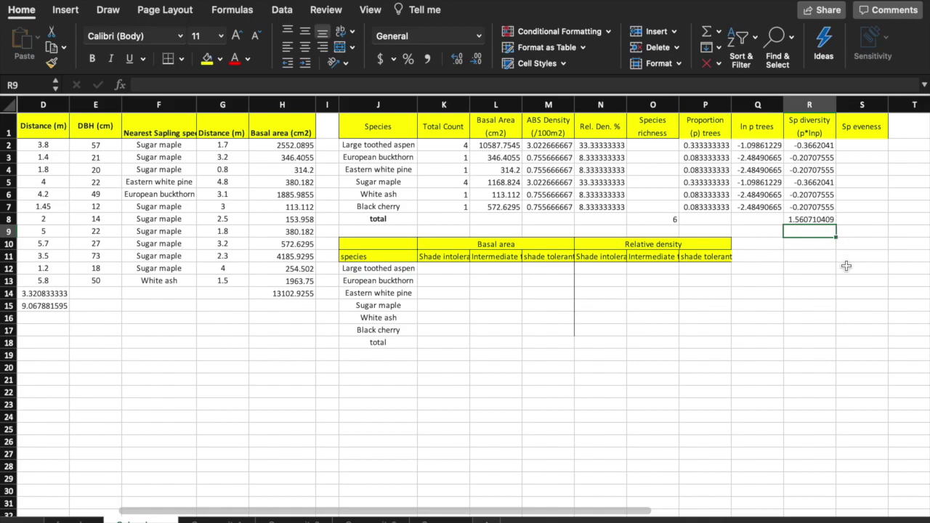
key("Up")
- Check the evenness formula on the formulas sheet and calculate species evenness in the total row, cell S8, with =R8/LN(O8)
left_click(86, 520)
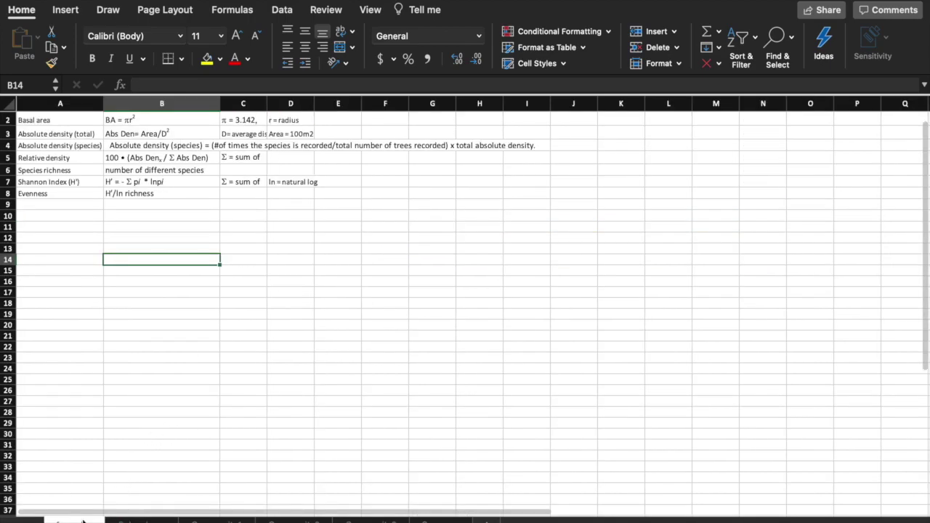
left_click(73, 193)
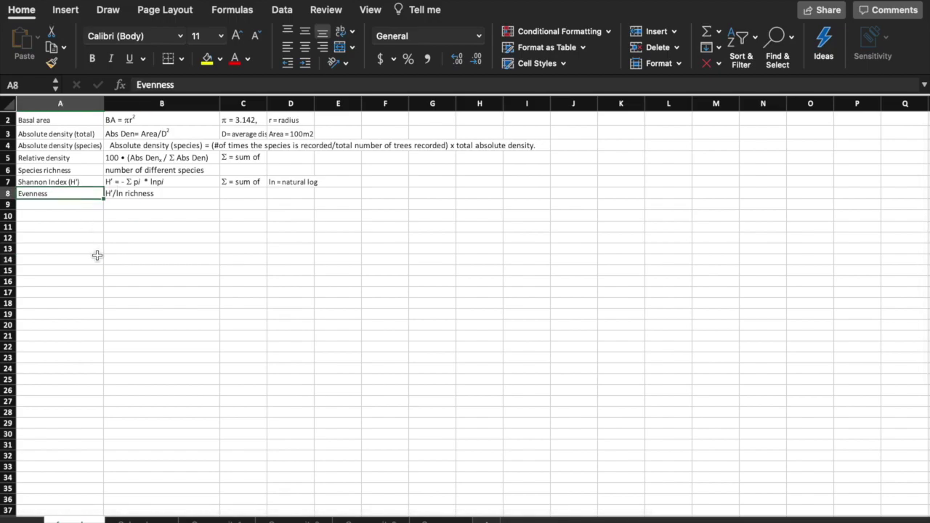
left_click(193, 200)
left_click(191, 194)
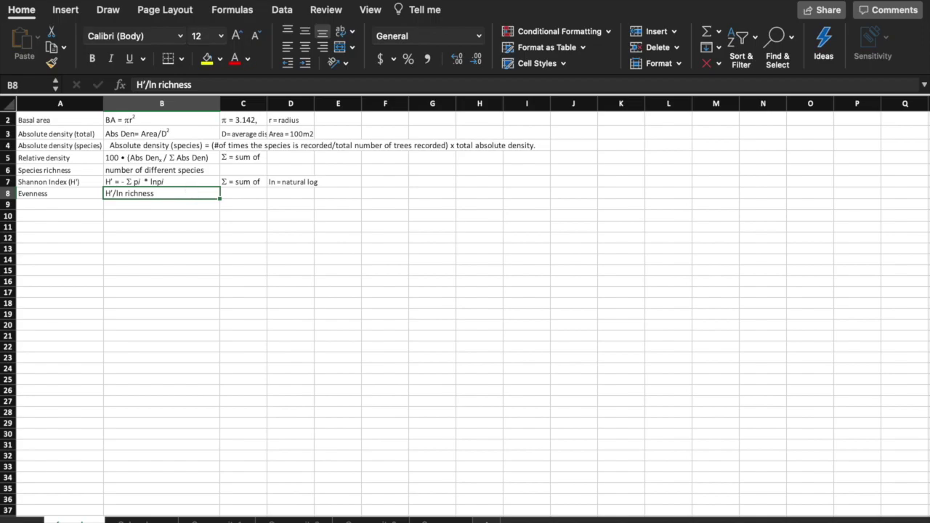
key("ctrl+Page_Down")
left_click(859, 146)
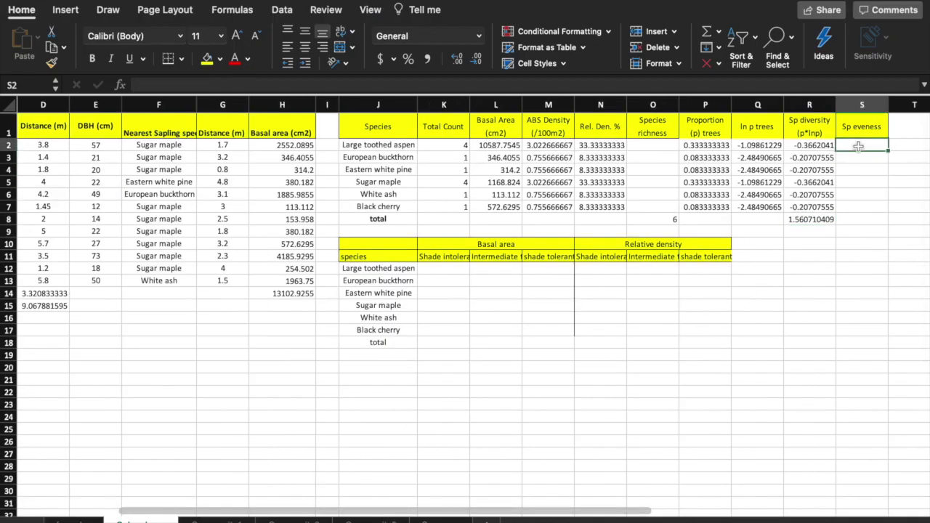
left_click(864, 221)
type("=")
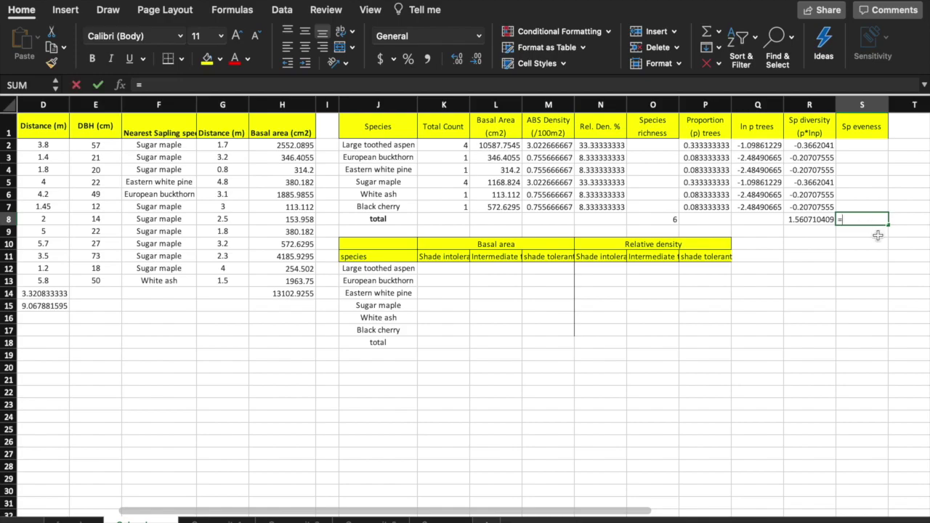
type("r8/l")
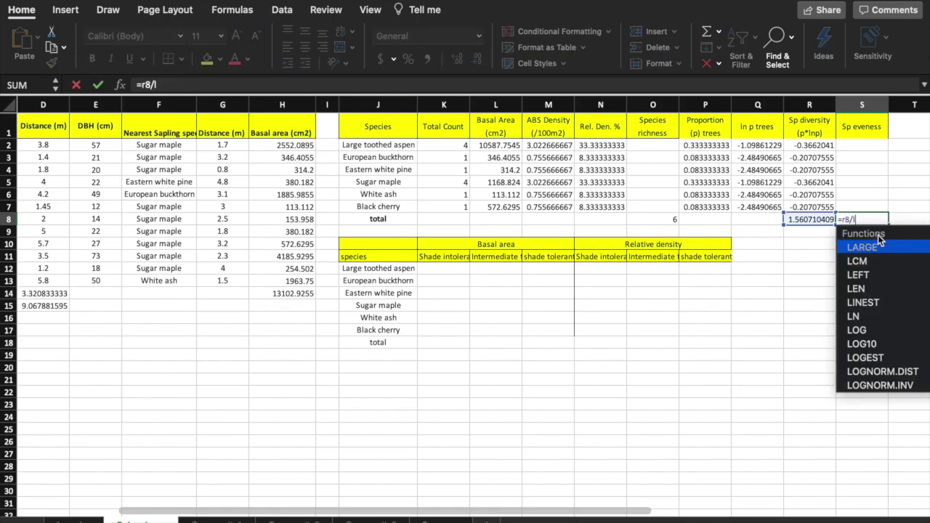
type("n(o8)")
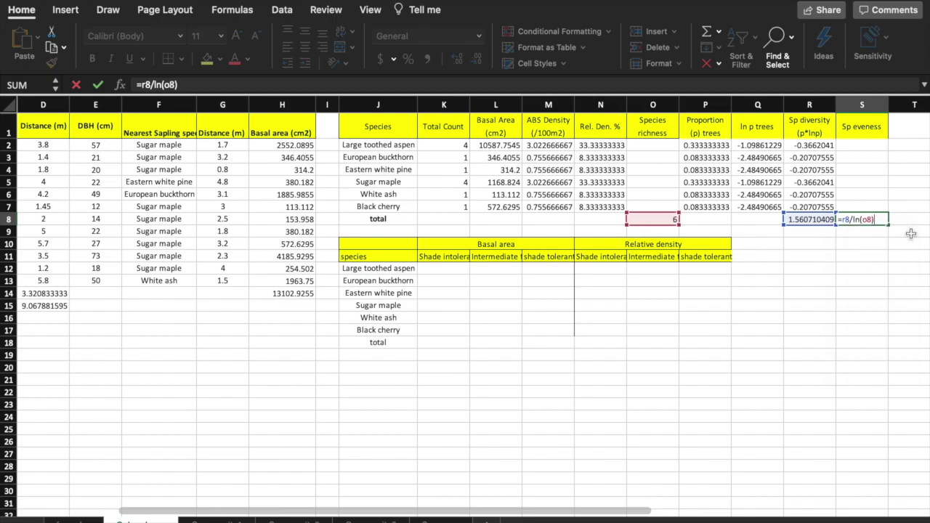
key("Return")
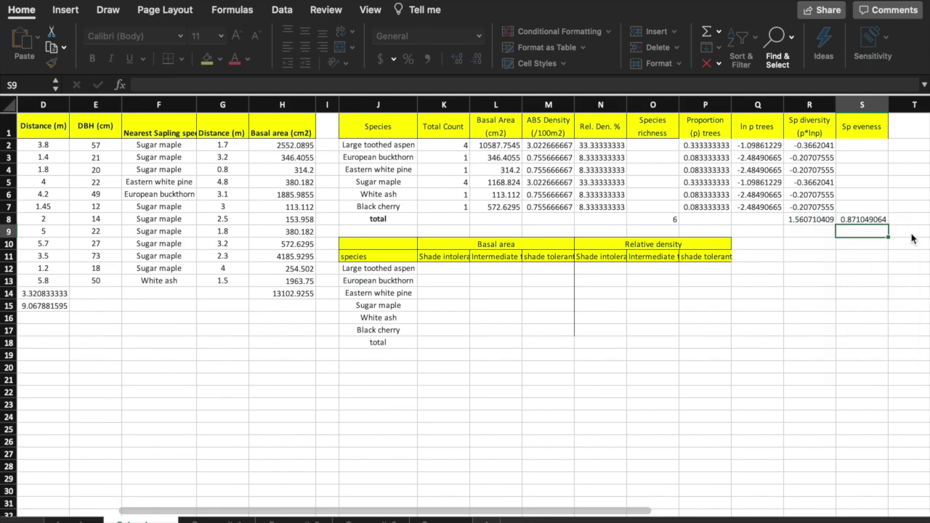
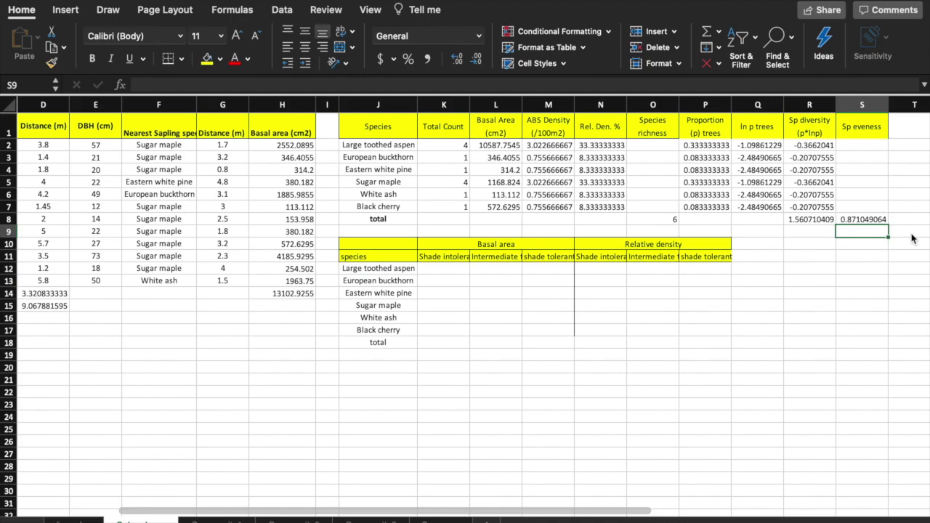
- Link Large toothed aspen's basal area from L2 into the shade-intolerant basal area column, cell K12, of the shade tolerance table
scroll(913, 239, "left", 1)
scroll(913, 238, "left", 1)
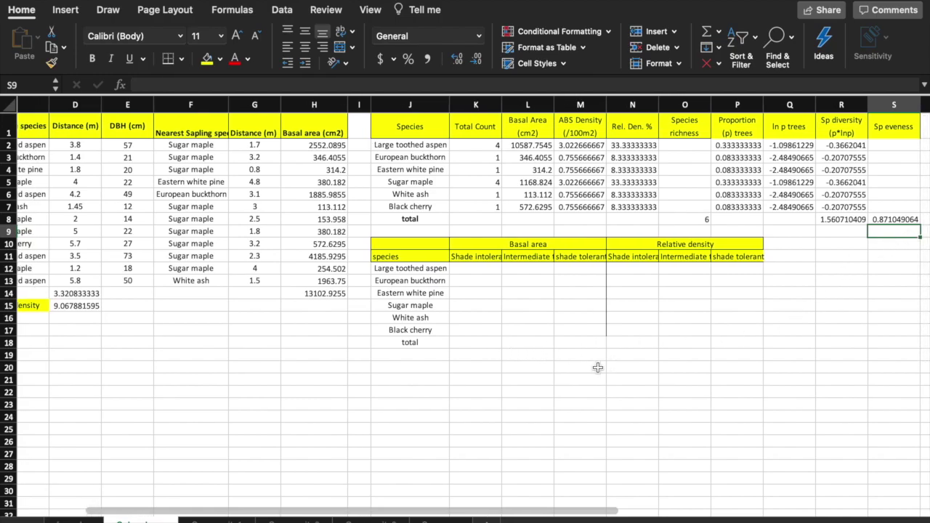
left_click(482, 367)
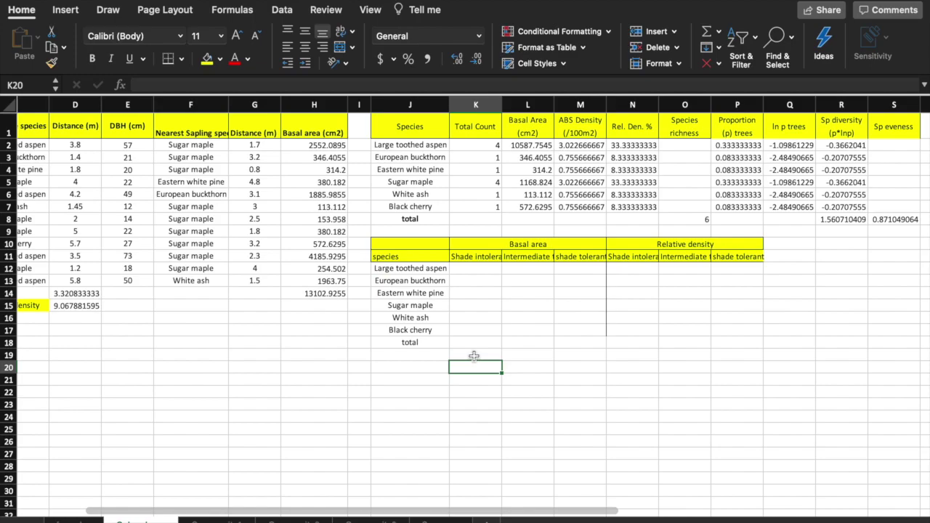
left_click(488, 273)
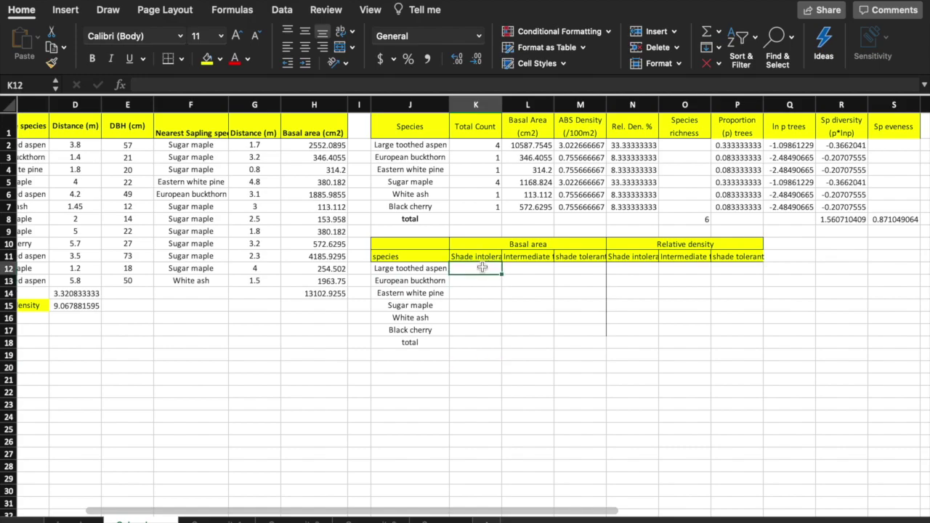
type("=")
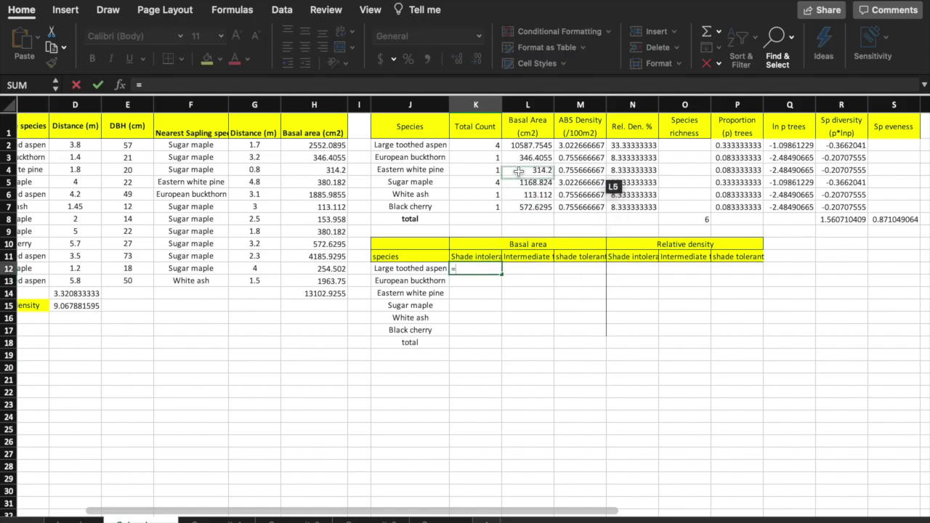
left_click(528, 148)
key("Return")
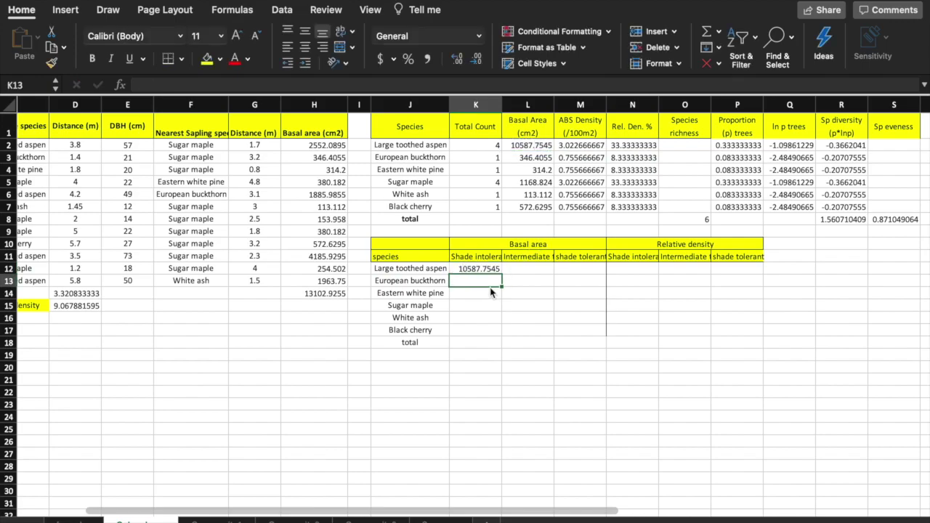
- Link the basal areas of European buckthorn and Eastern white pine from L3 and L4 into the intermediate column, cells L13 and L14
type("=")
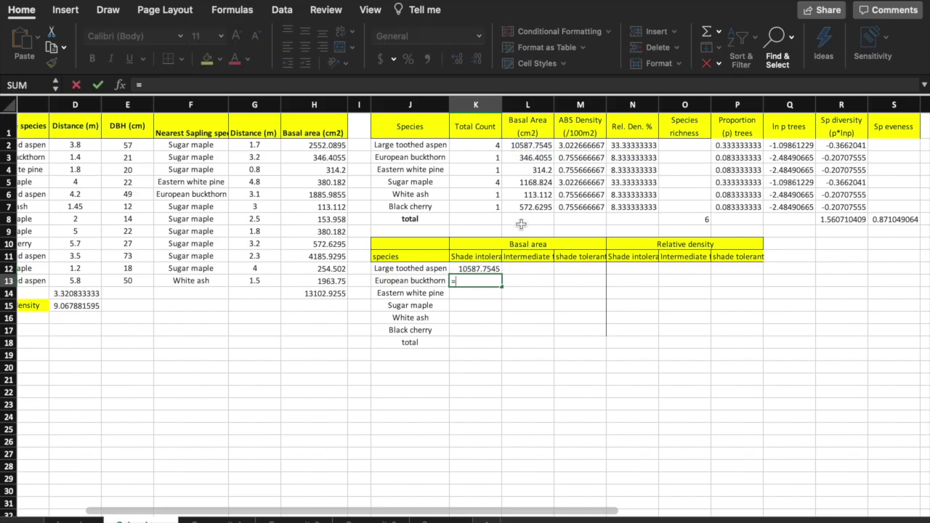
key("Escape")
left_click(533, 284)
type("=")
left_click(537, 158)
key("Return")
type("=")
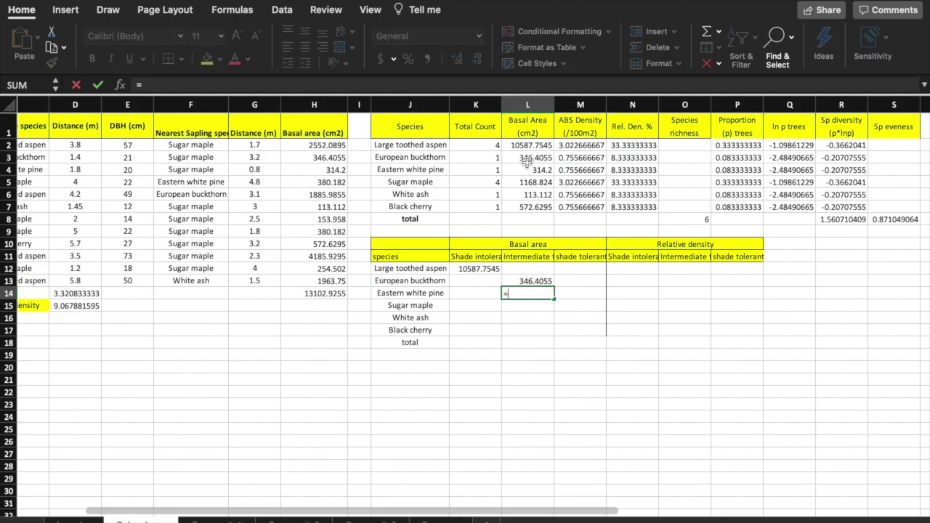
left_click(535, 170)
key("Return")
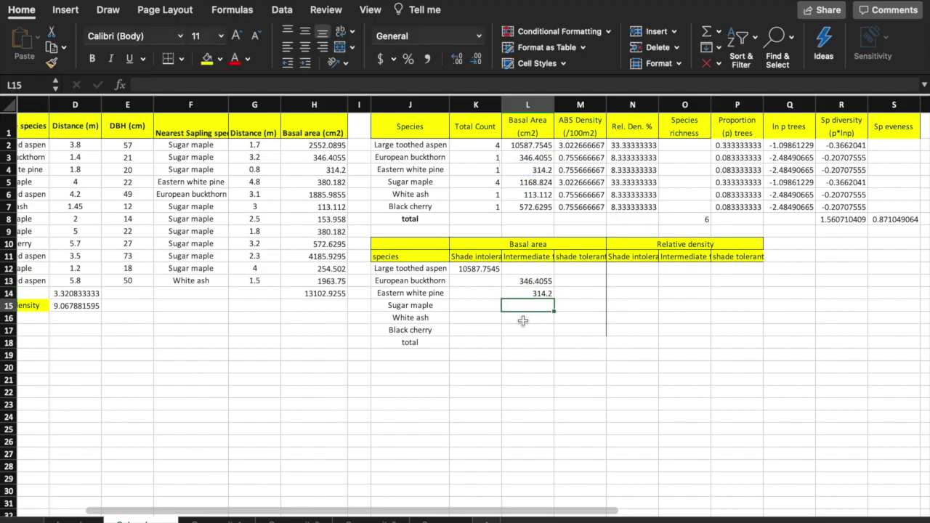
- Link Sugar maple's basal area into the shade-tolerant column, cell M15, with =L5
left_click(558, 306)
type("=")
left_click(545, 186)
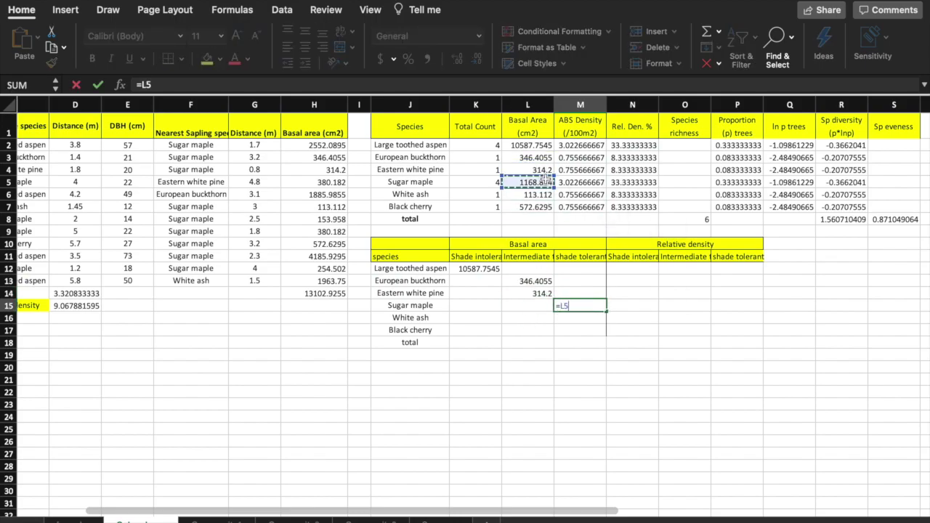
key("Return")
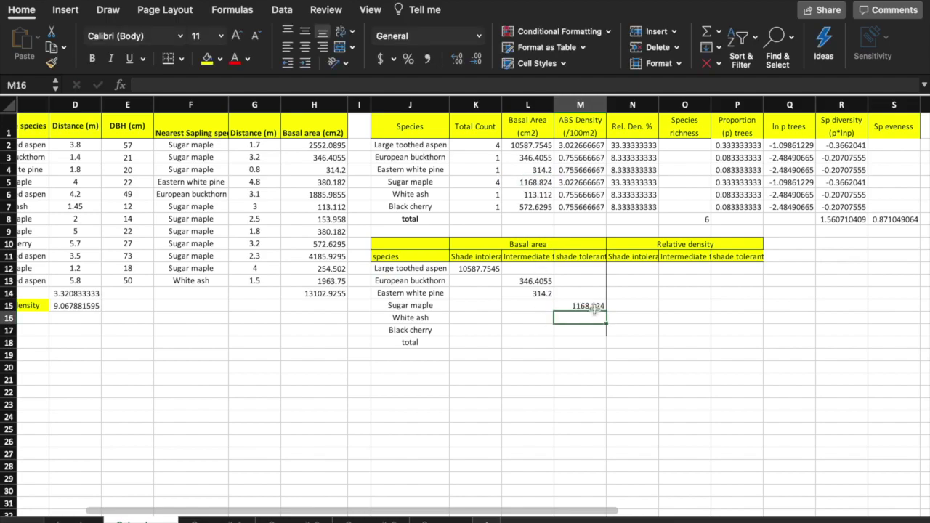
left_click(480, 318)
type("=")
left_click(490, 195)
key("Return")
type("=")
key("Escape")
- Link the basal areas of White ash and Black cherry from L6 and L7 into the shade-intolerant column, cells K16 and K17
left_click(484, 317)
type("=")
left_click(533, 194)
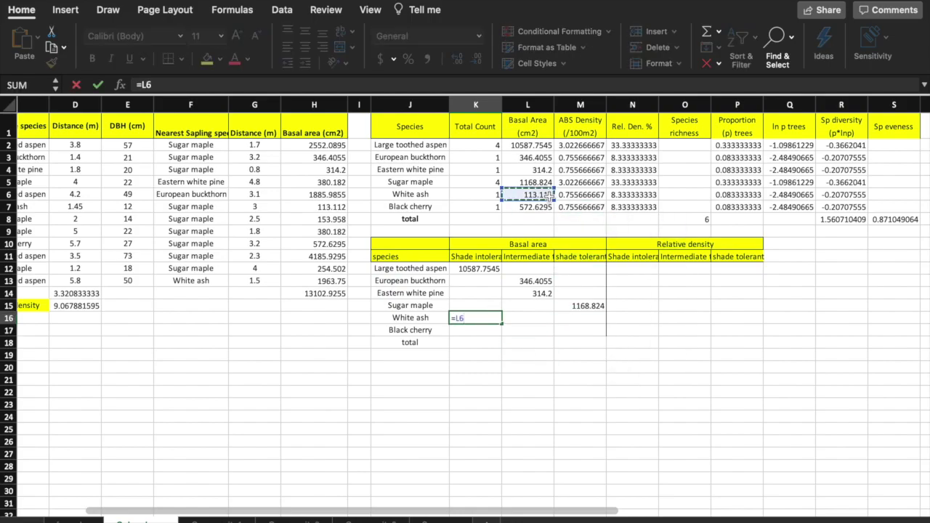
key("Return")
type("=")
left_click(534, 210)
key("Return")
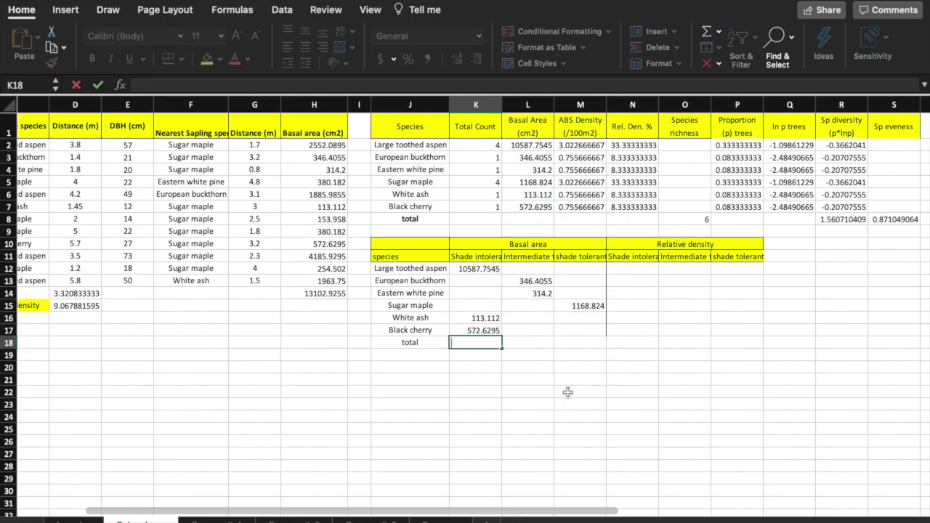
left_click(568, 392)
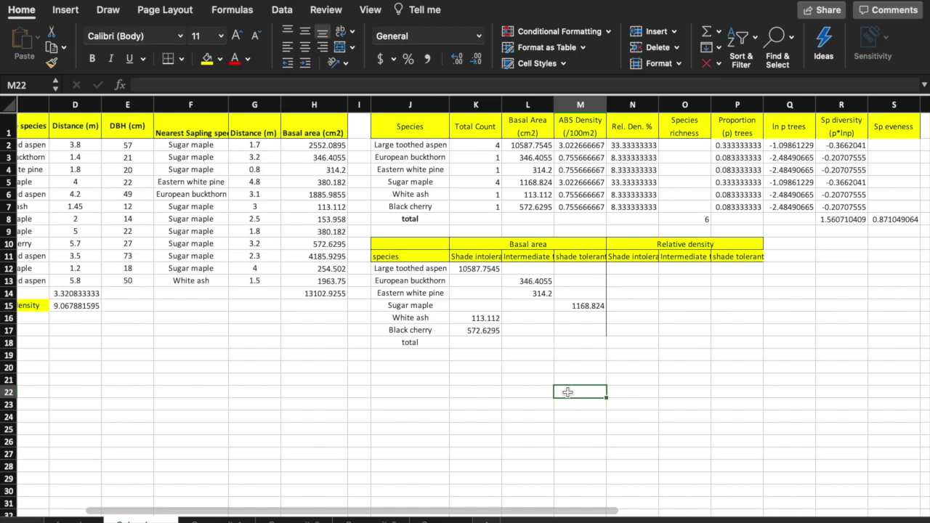
left_click(482, 348)
key("Down")
key("Down")
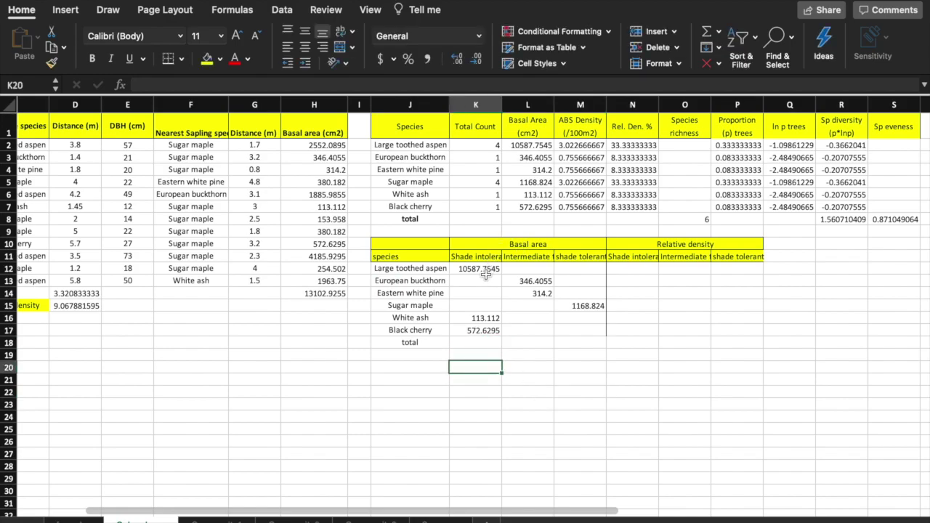
- Total the shade-intolerant basal areas in K18 with =SUM(K12:K17) and extend the formula across the intermediate and shade-tolerant columns, L18 and M18
left_click(476, 344)
type("=su")
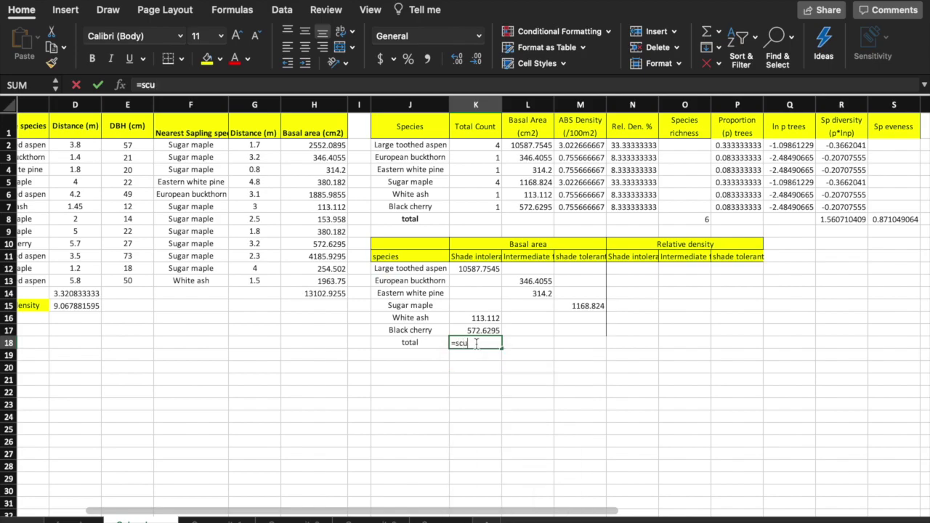
type("m")
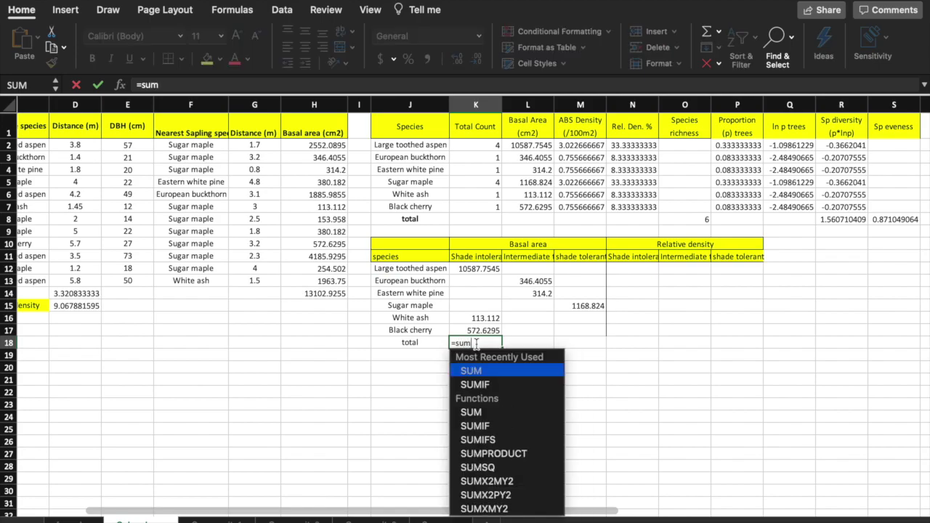
type("(")
left_click_drag(476, 269, 476, 328)
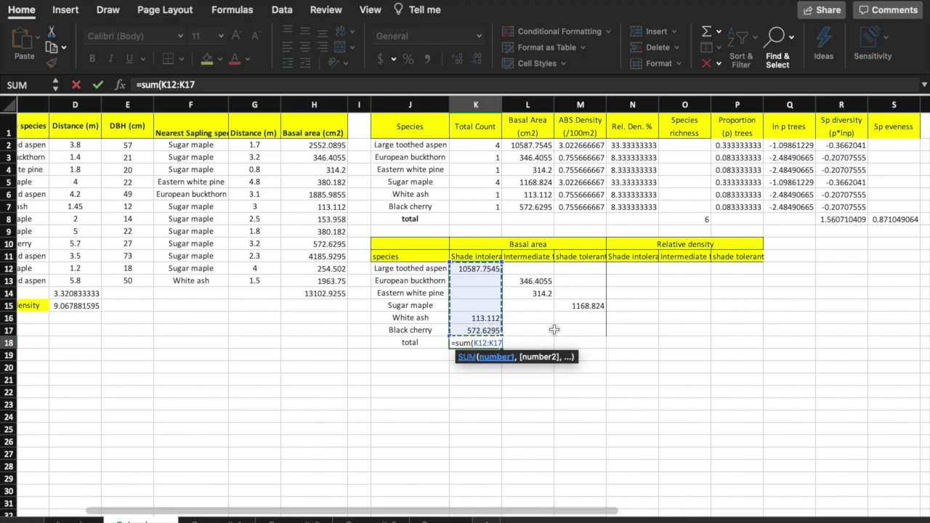
type(")")
key("Return")
left_click(485, 343)
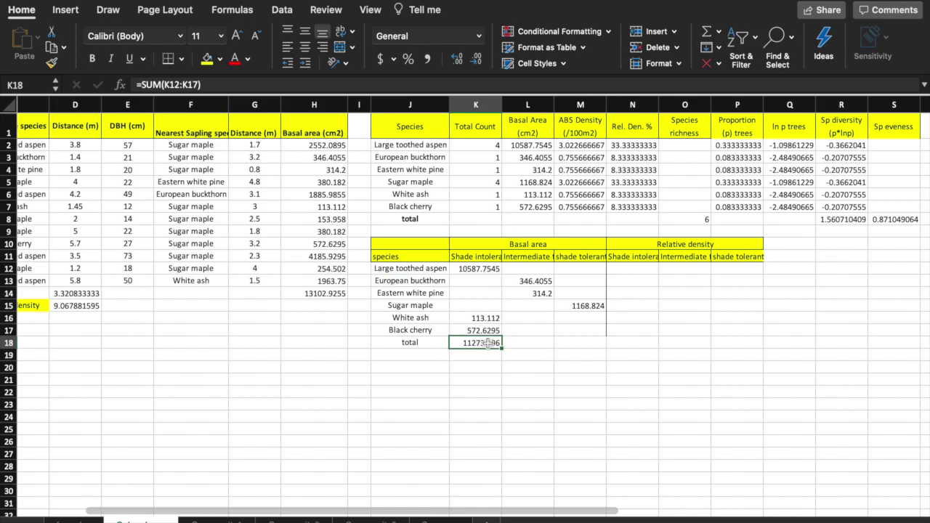
left_click_drag(501, 348, 589, 348)
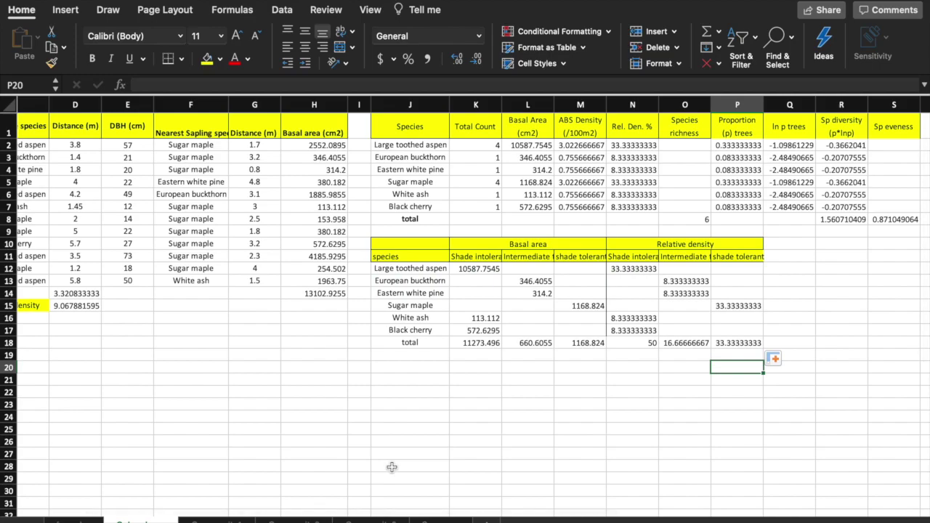
- Open the summary sheet that compares basal area, density, diversity and shade tolerance for Communities 1 to 3
left_click(447, 520)
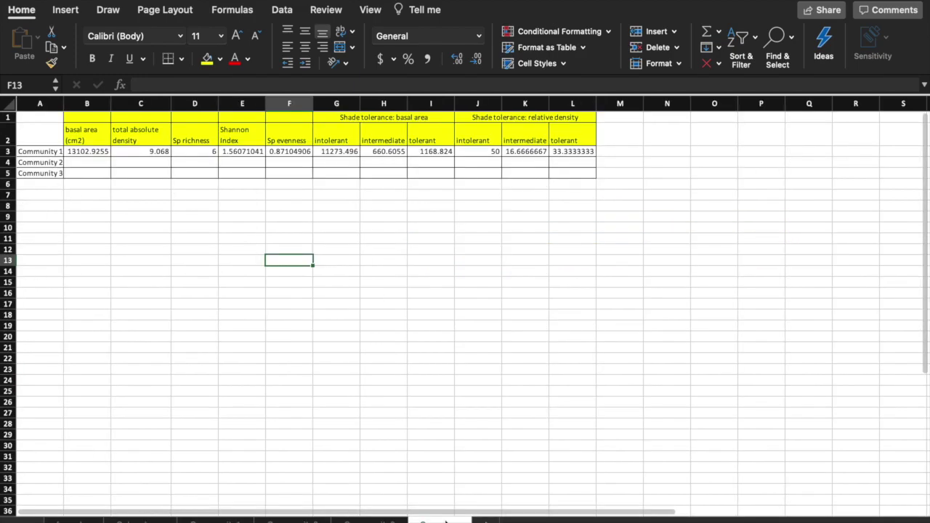